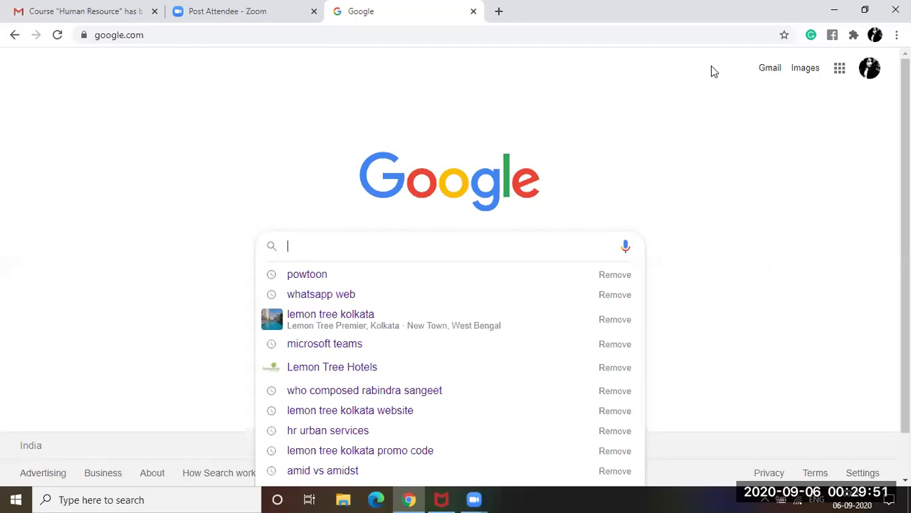
Step: Run a Google search for 'powtoon' by typing 'pow' and picking the suggestion
click(824, 264)
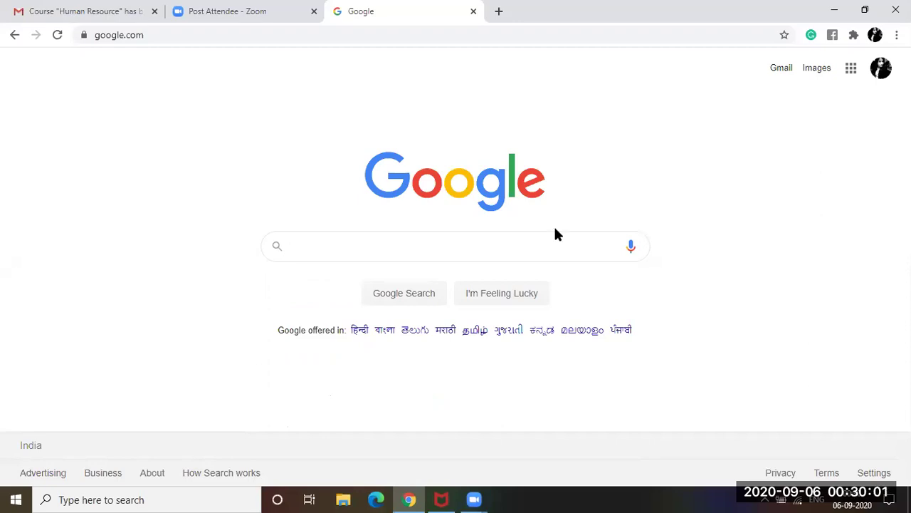
click(519, 244)
text(pow)
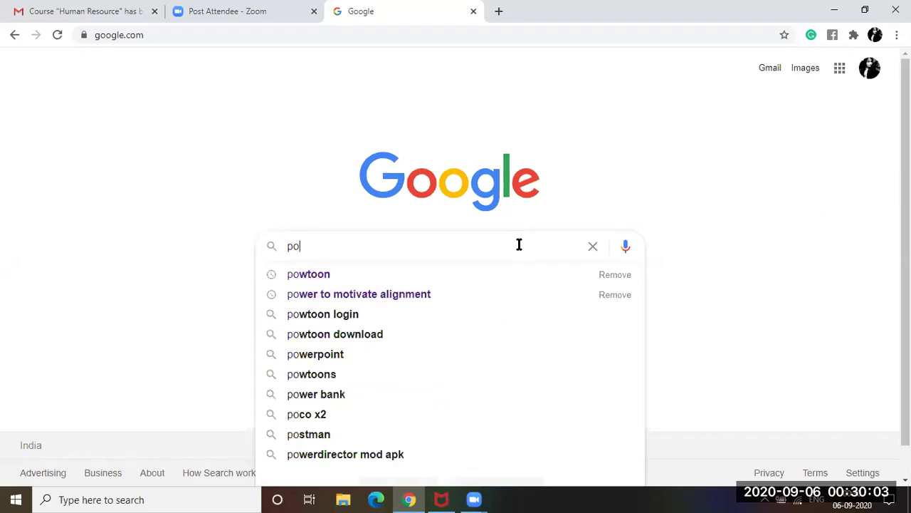
click(397, 281)
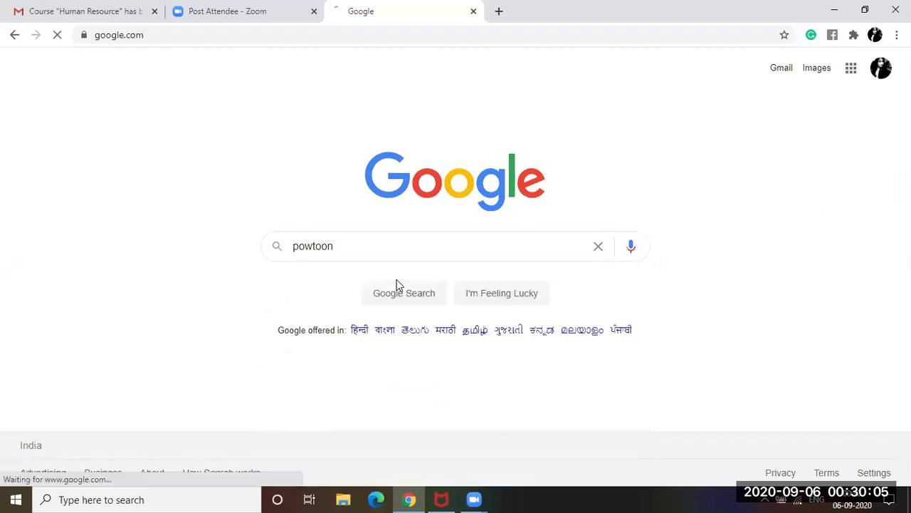
Step: Open the Powtoon site, start a new Powtoon, and browse all templates
click(278, 194)
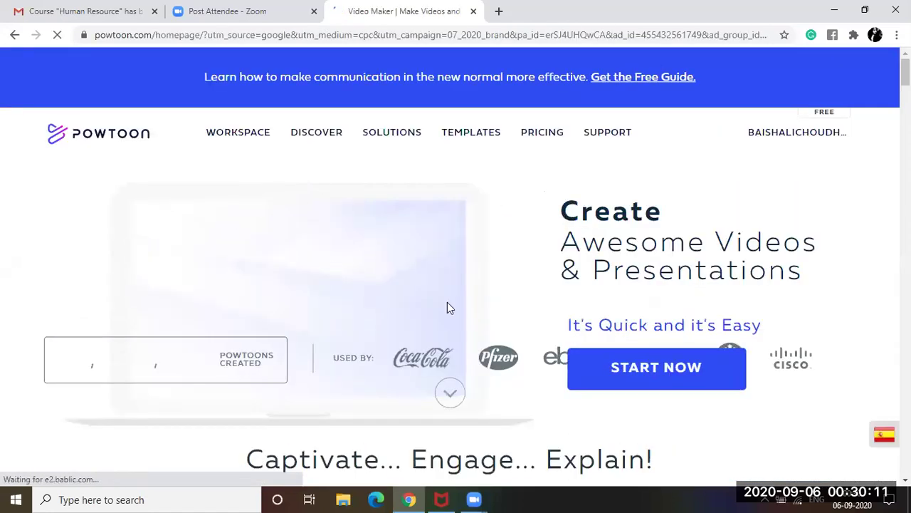
click(641, 379)
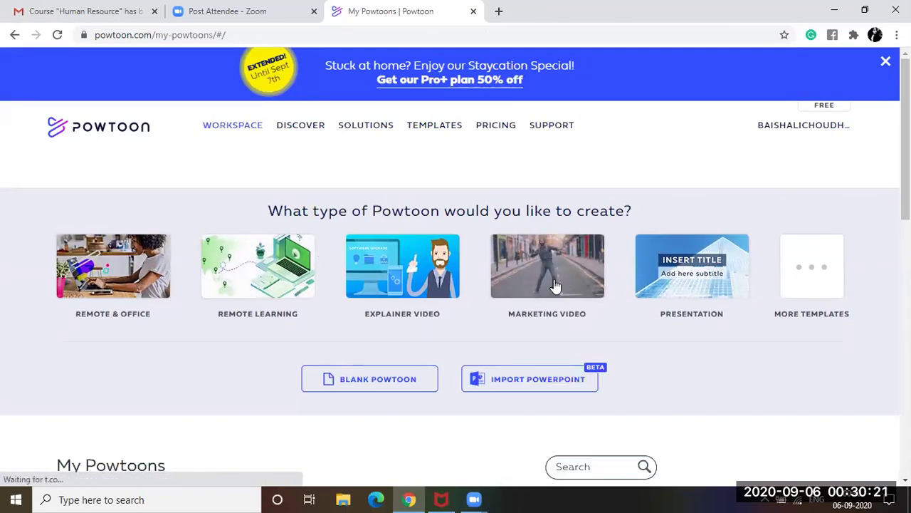
click(810, 285)
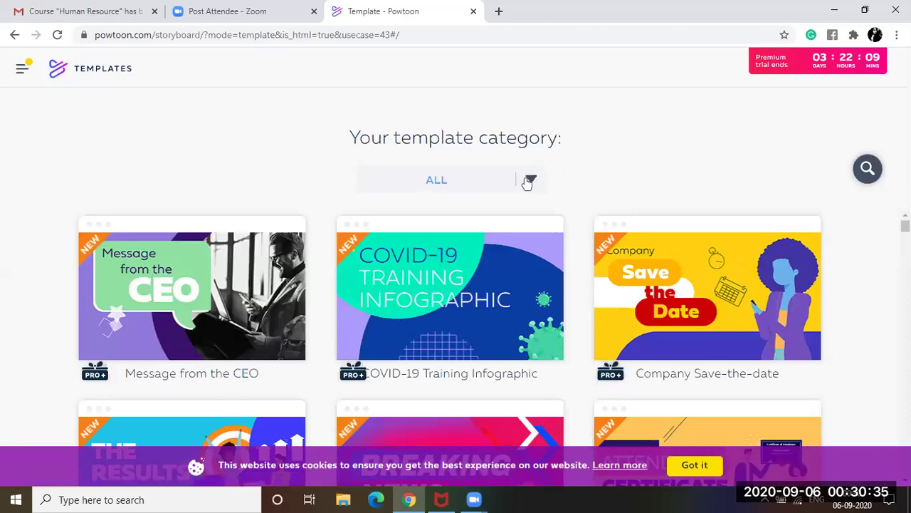
Step: Filter templates to Training and start a presentation from the How To template
click(527, 183)
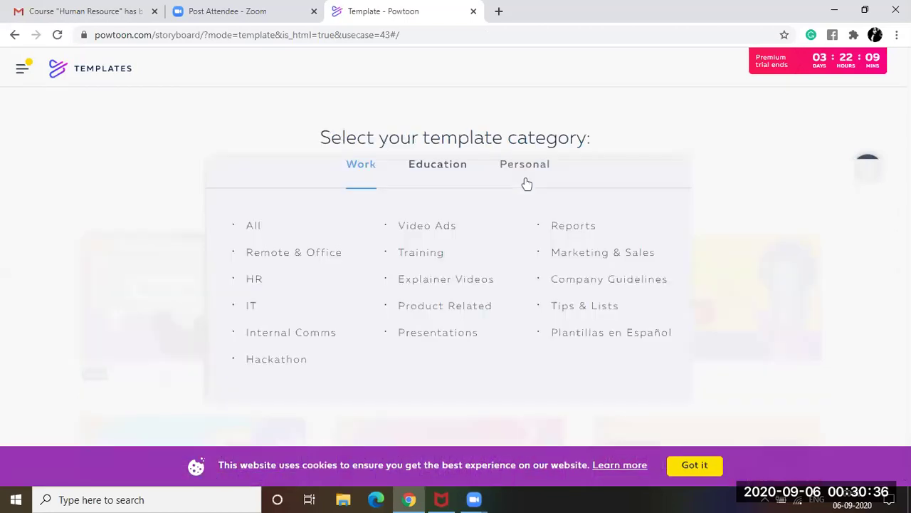
click(430, 258)
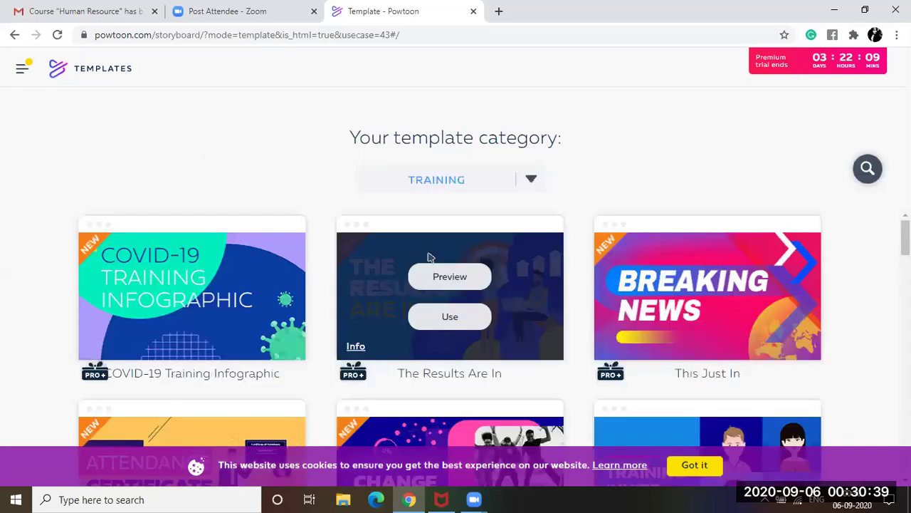
scroll(905, 239, down, 4)
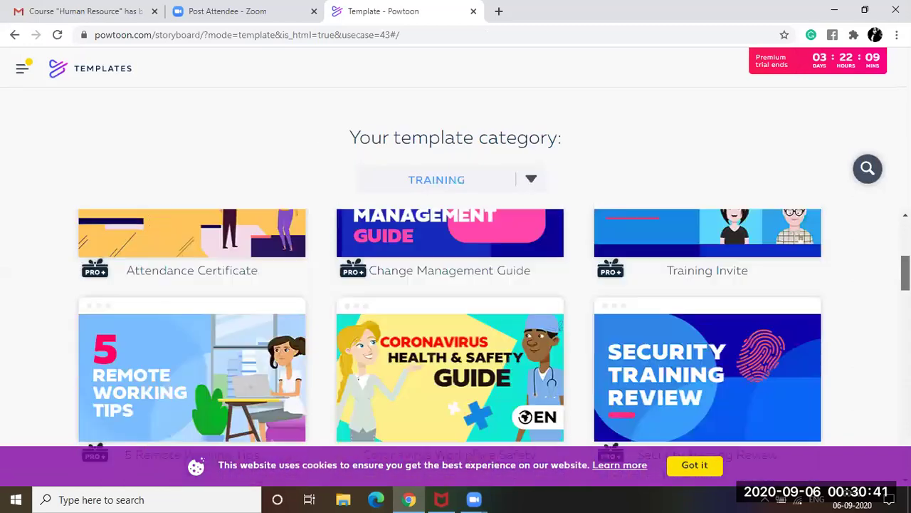
scroll(455, 328, down, 11)
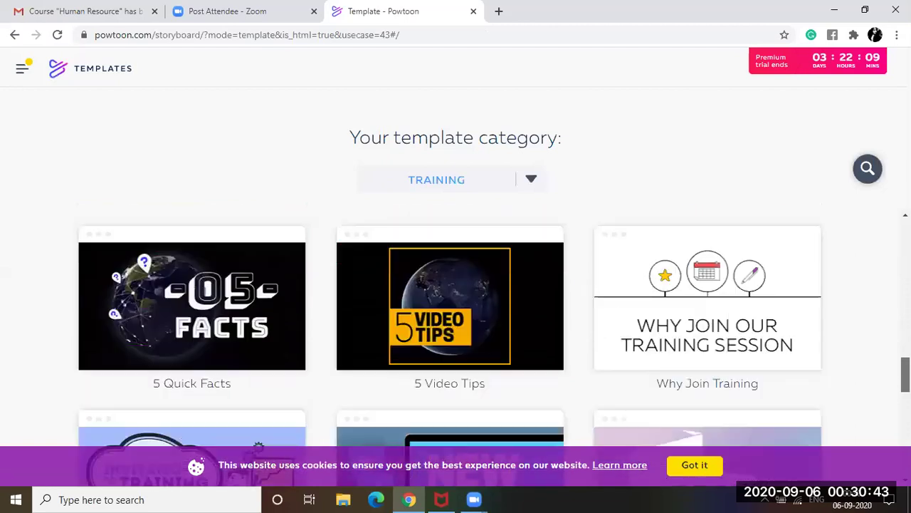
scroll(456, 327, down, 3)
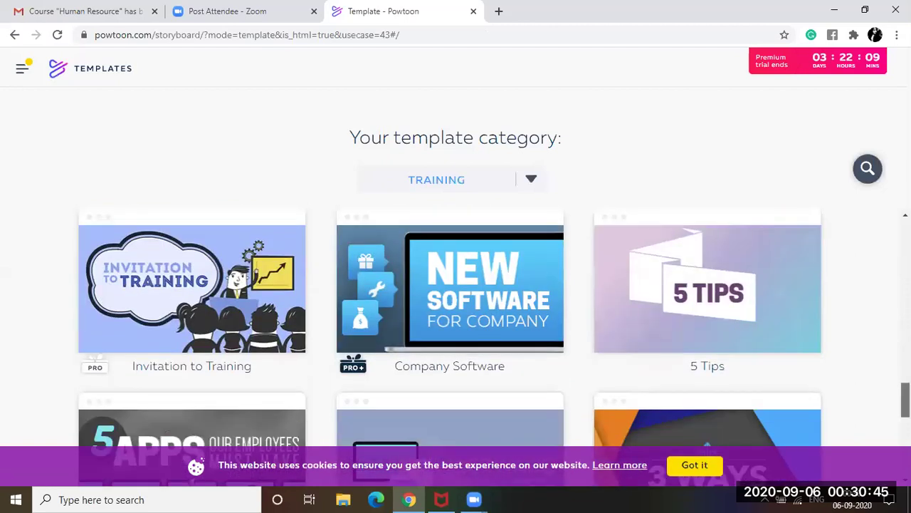
scroll(455, 327, down, 4)
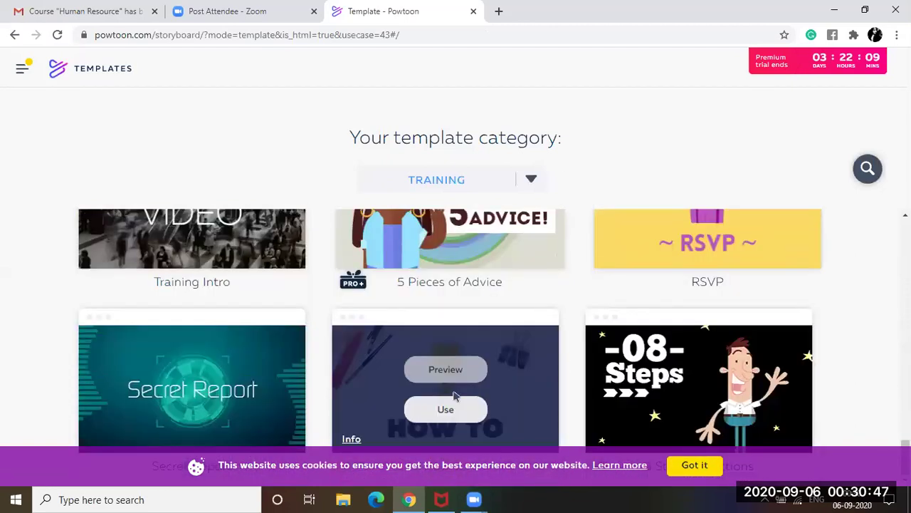
click(458, 412)
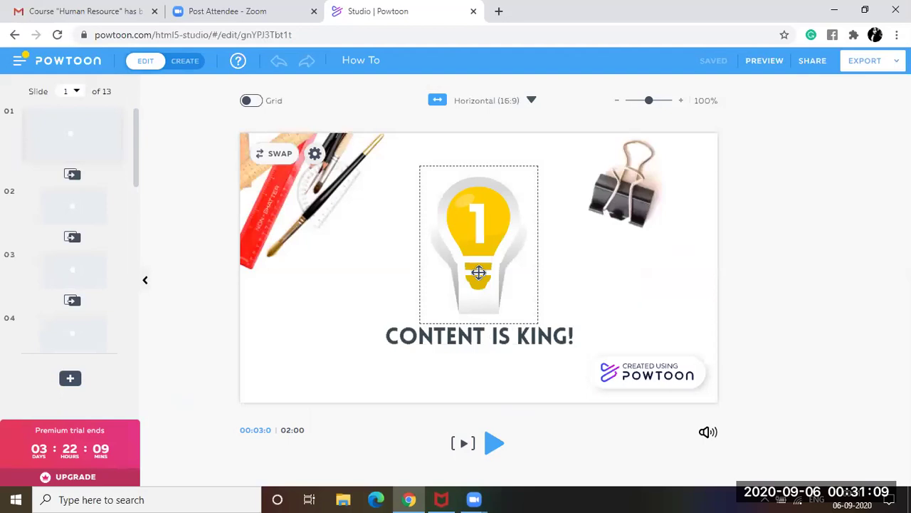
Step: Append 'Engage Employees?' to retitle it 'How To Engage Employees?' and save
click(376, 61)
click(390, 62)
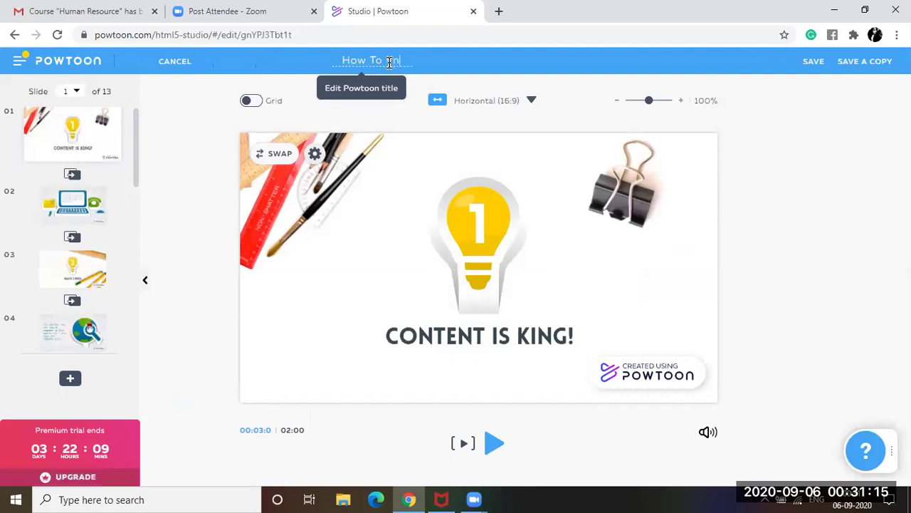
text(Engage Employees)
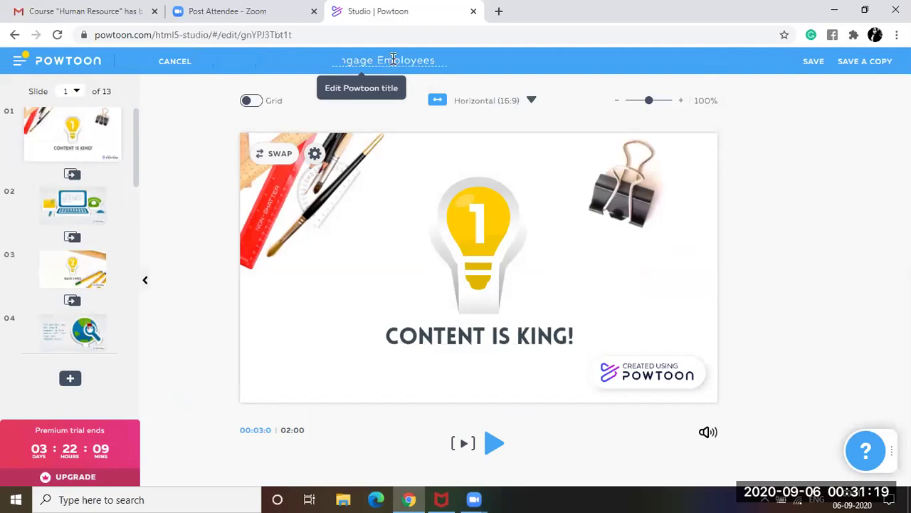
text(?)
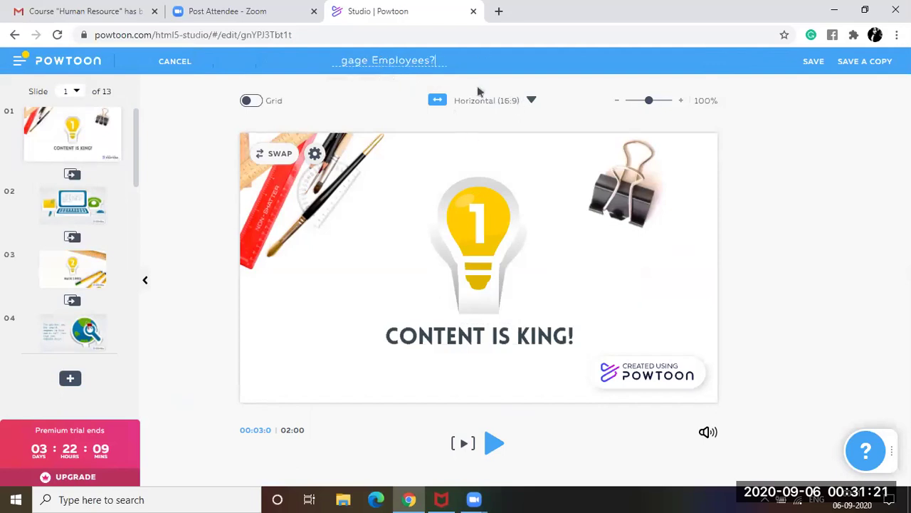
key(Return)
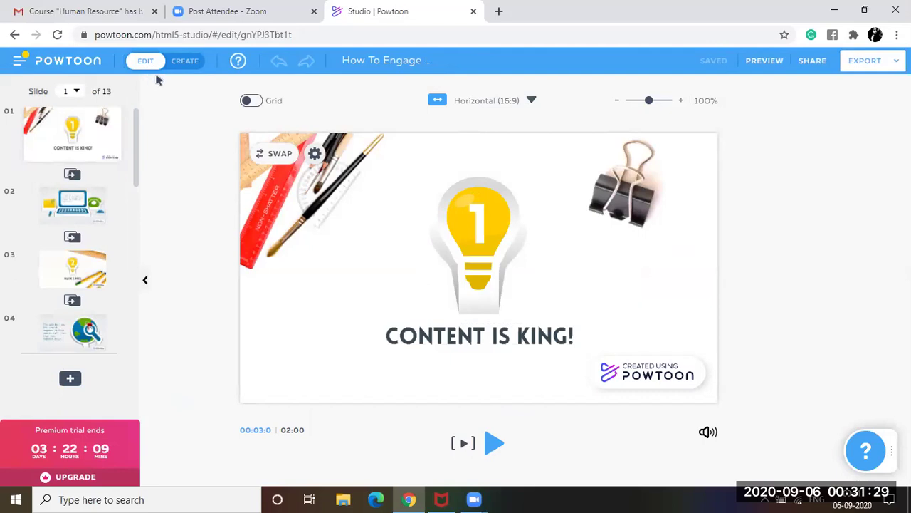
Step: Replace the 'CONTENT IS KING!' heading with 'EMPLOYEE ENGAGEMENT' and enlarge it to size 50
click(578, 349)
double_click(556, 341)
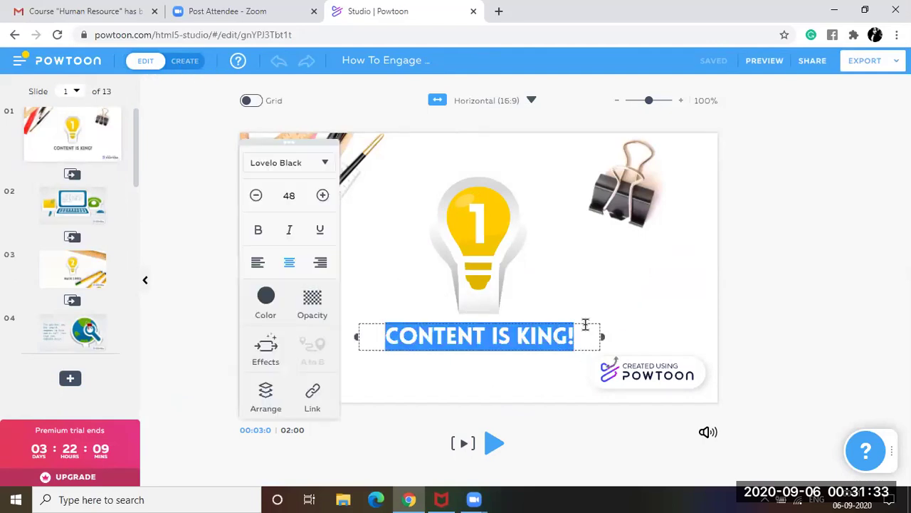
text(E)
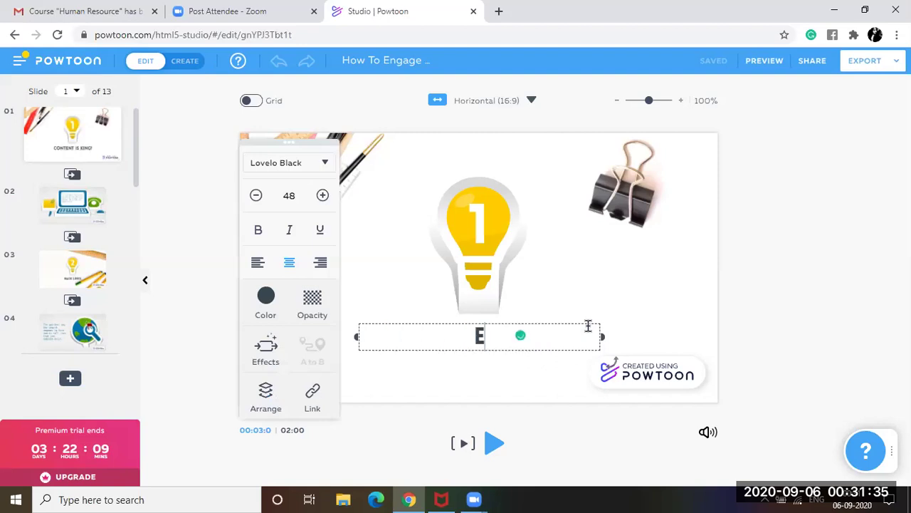
text(MPLOYEE )
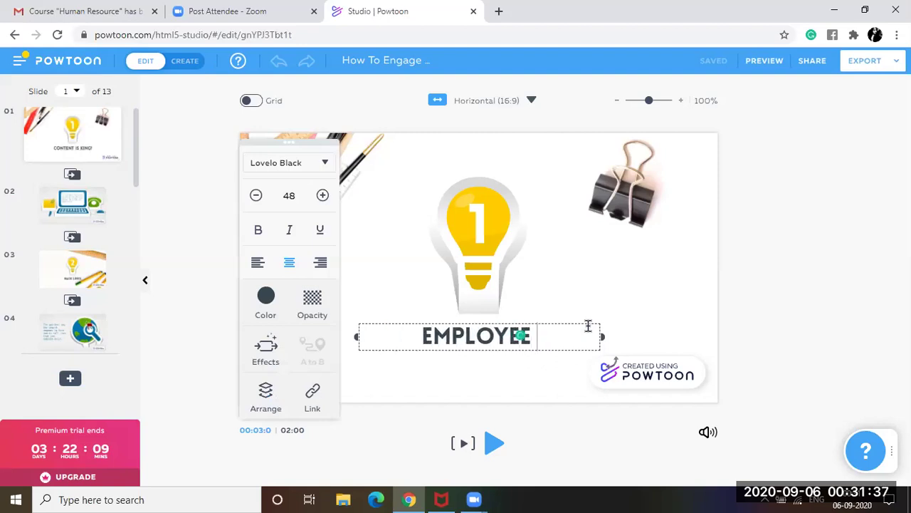
text(ENGAGEMENT)
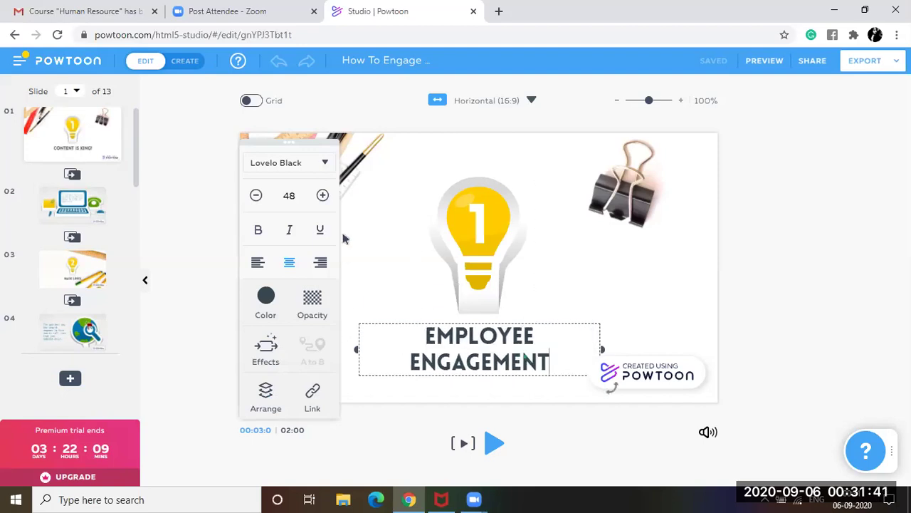
click(322, 196)
click(322, 195)
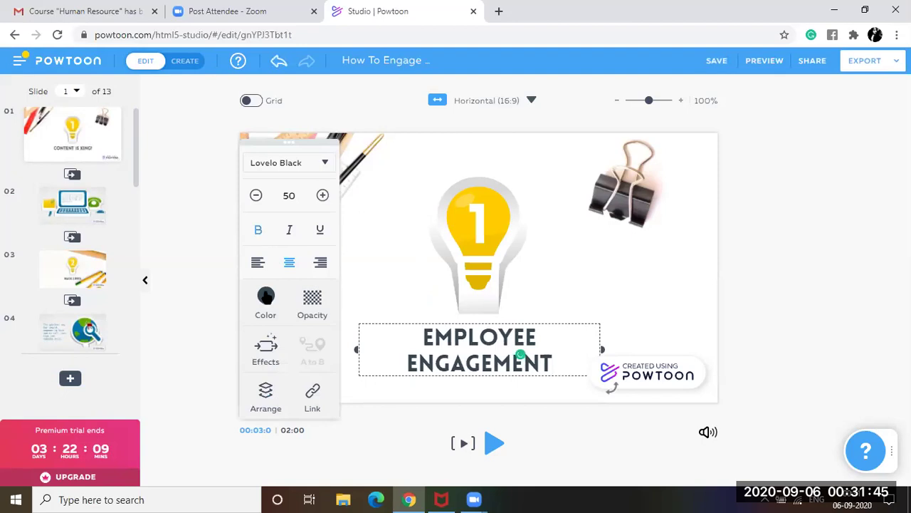
Step: Color the heading red #FF1844 and save that red to My Colors
click(266, 297)
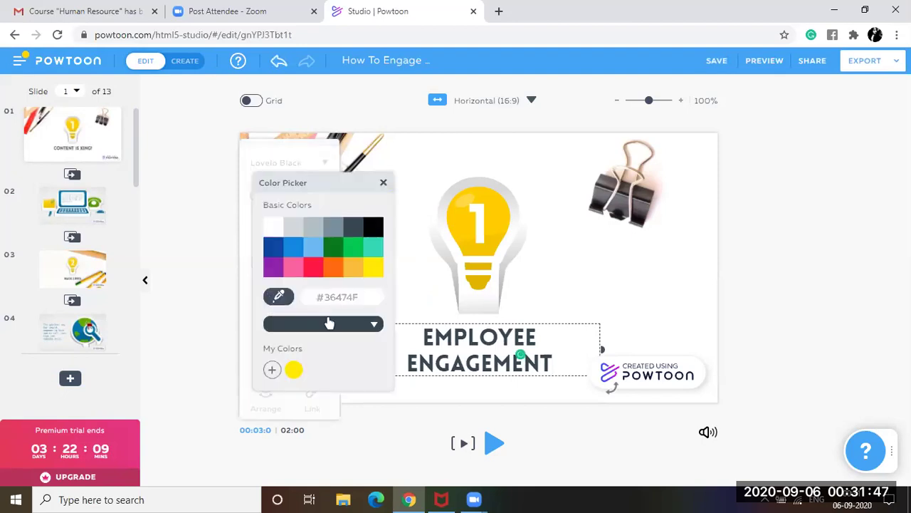
click(375, 272)
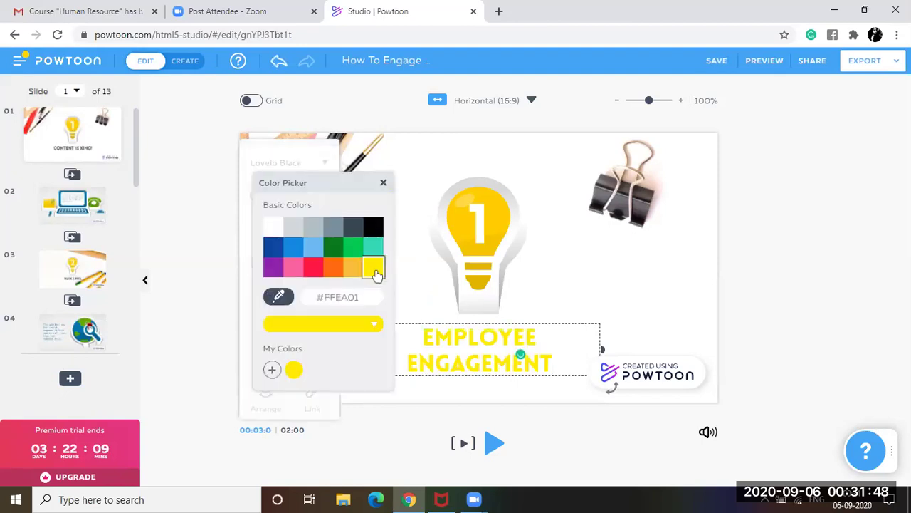
click(319, 268)
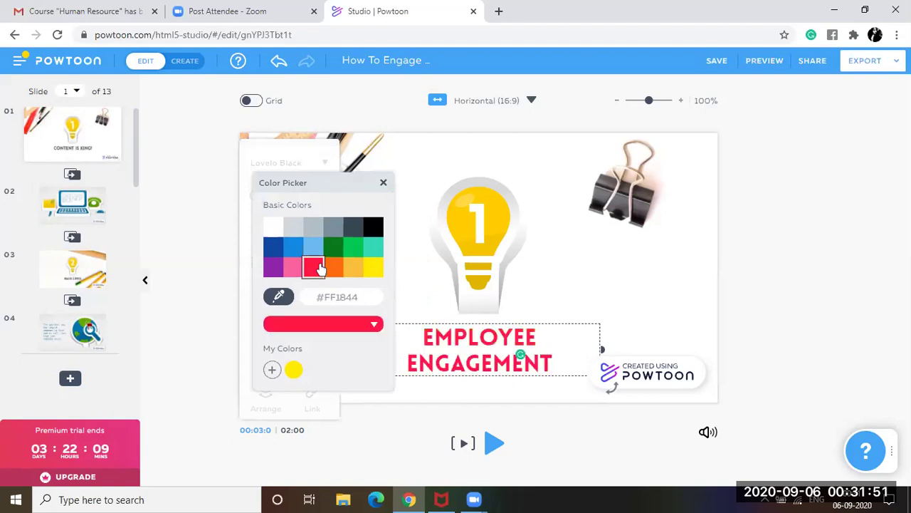
click(271, 371)
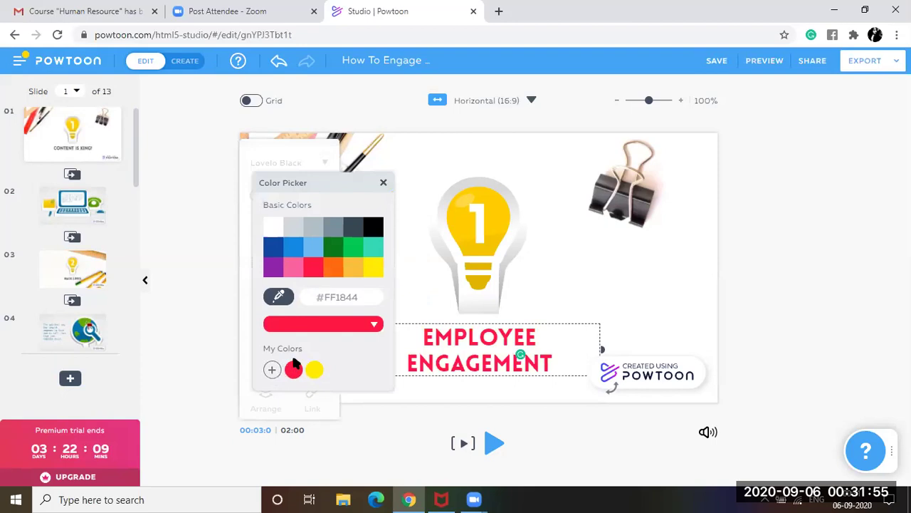
click(381, 185)
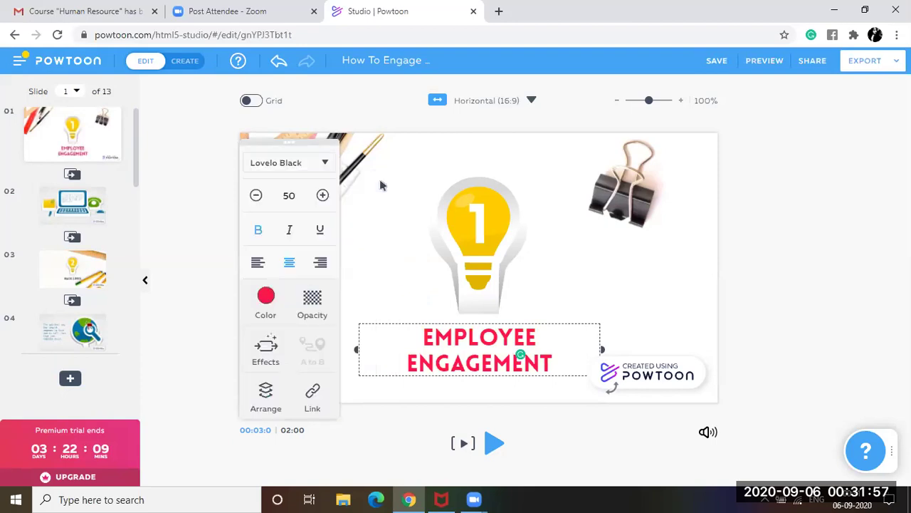
Step: Give the heading a Write enter effect drawn by Female Hand 1
click(271, 354)
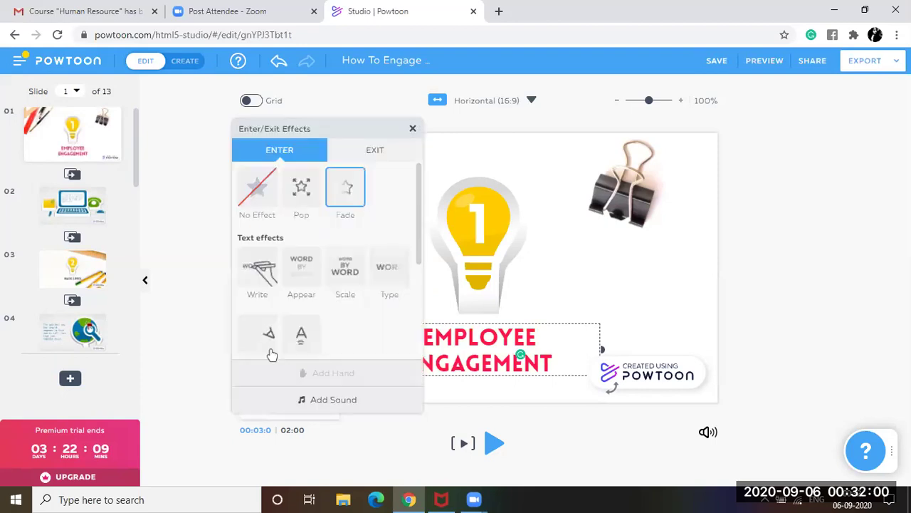
click(261, 274)
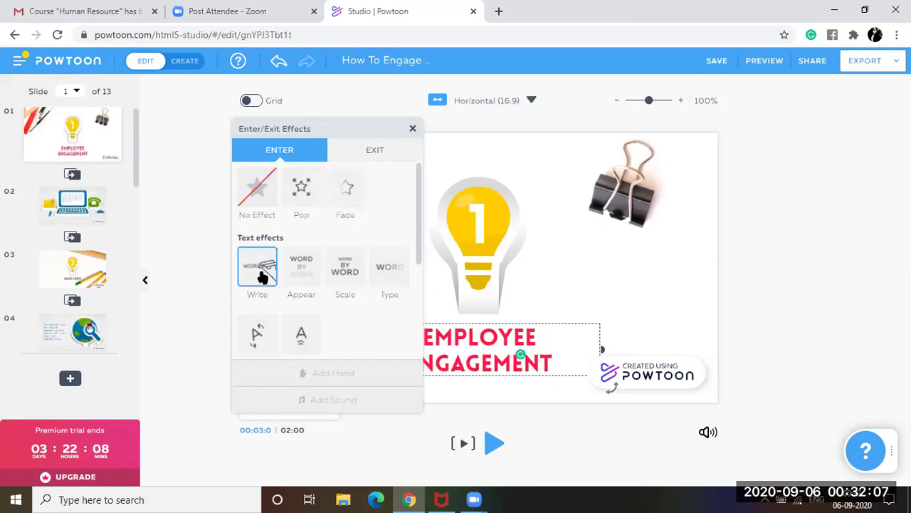
click(375, 153)
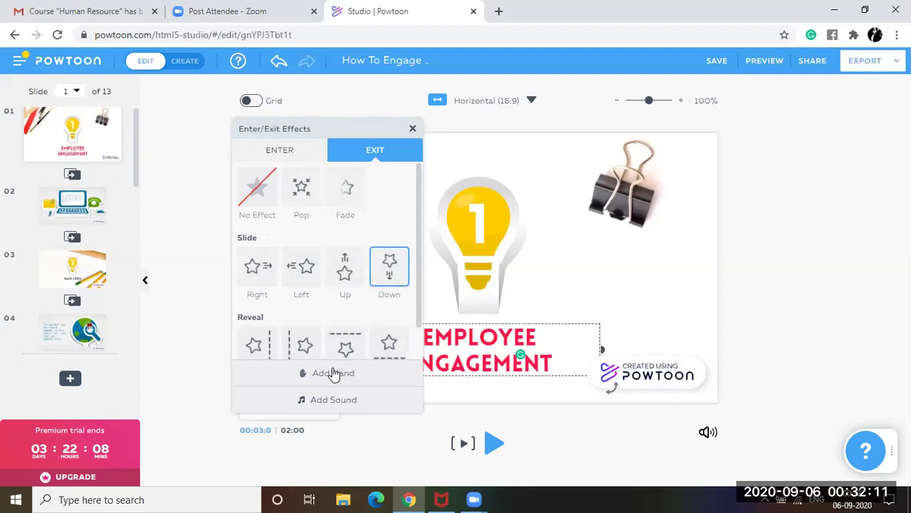
click(333, 373)
click(243, 291)
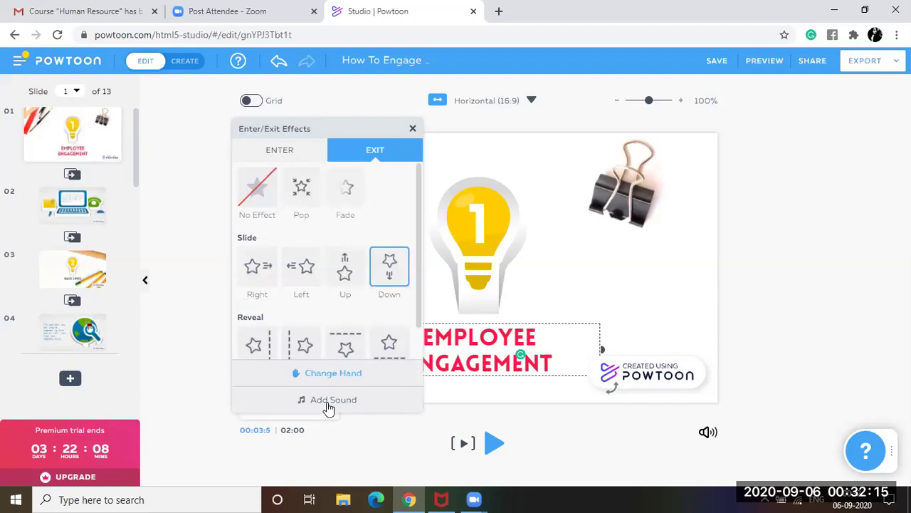
Step: Preview the title slide's animation, then open slide 2
click(413, 130)
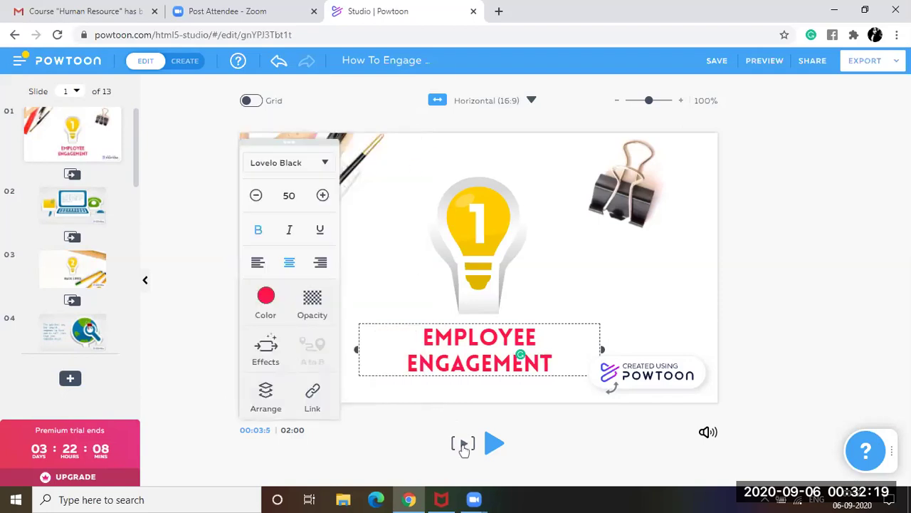
click(464, 444)
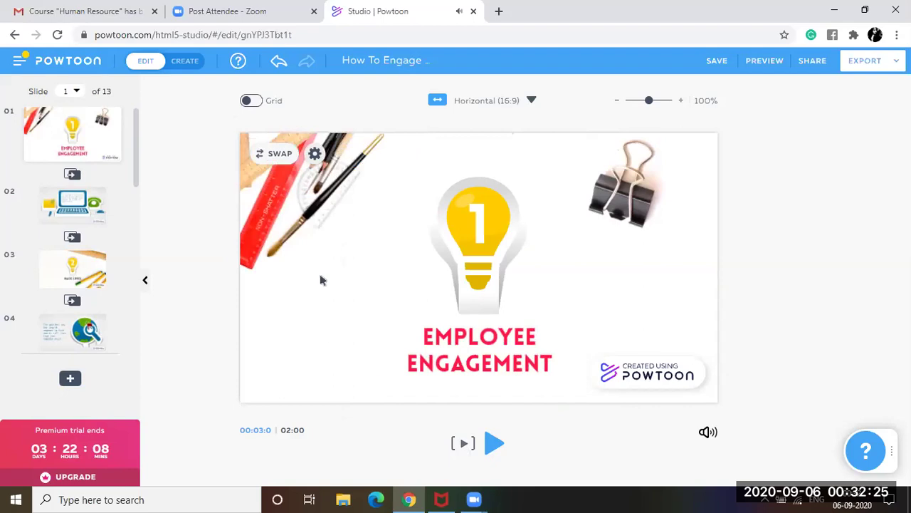
click(62, 223)
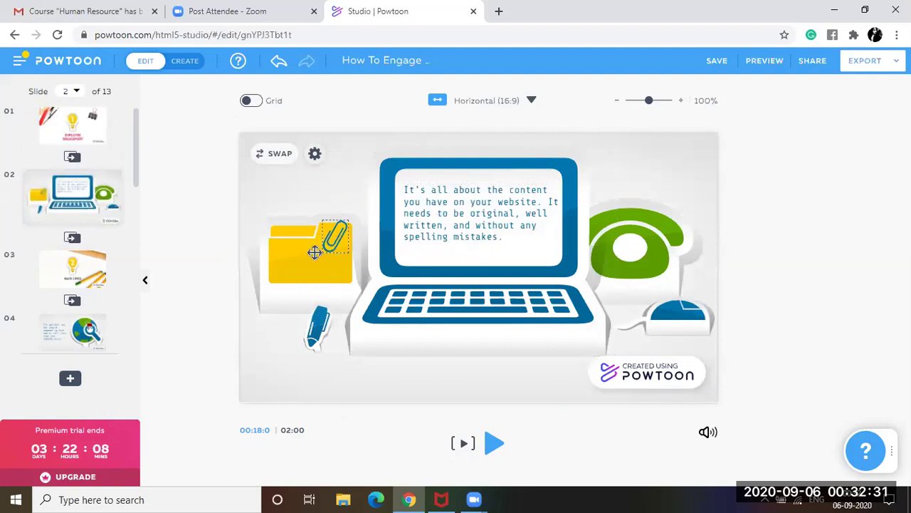
Step: Swap slide 2's green telephone for the red ladder prop
click(645, 244)
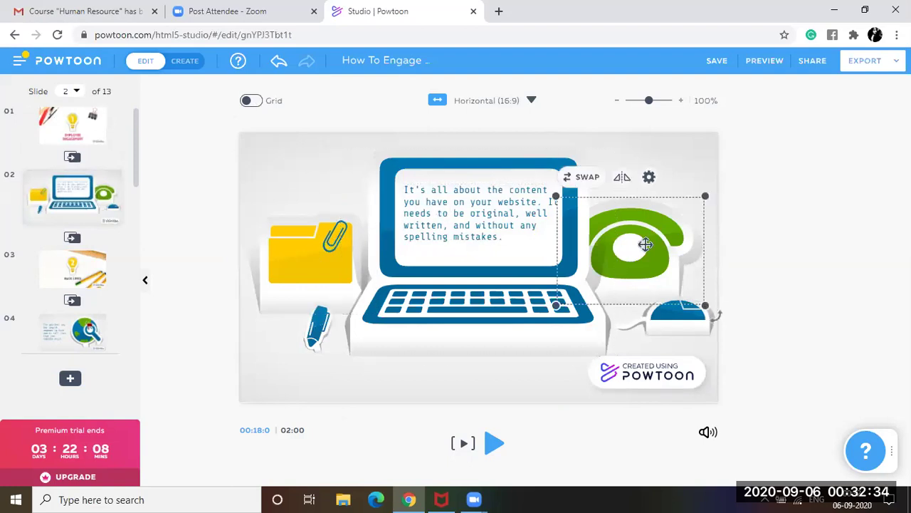
click(587, 177)
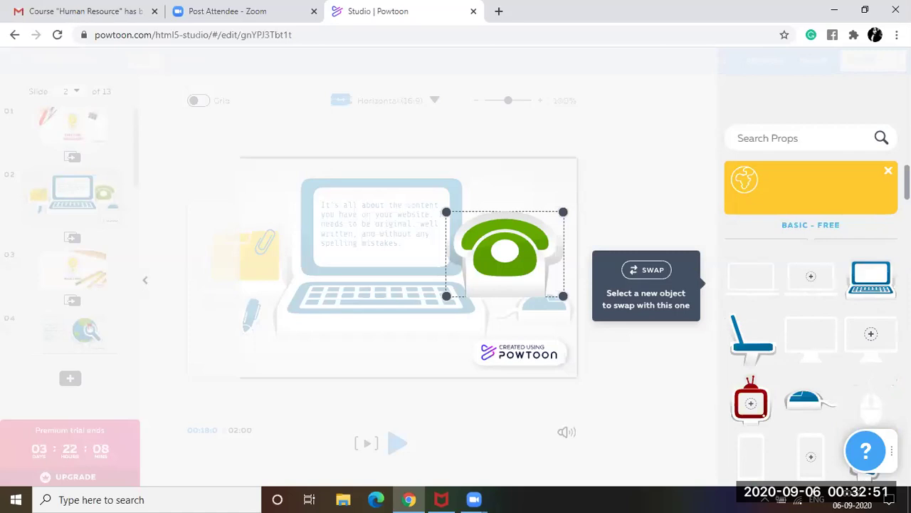
scroll(811, 335, down, 15)
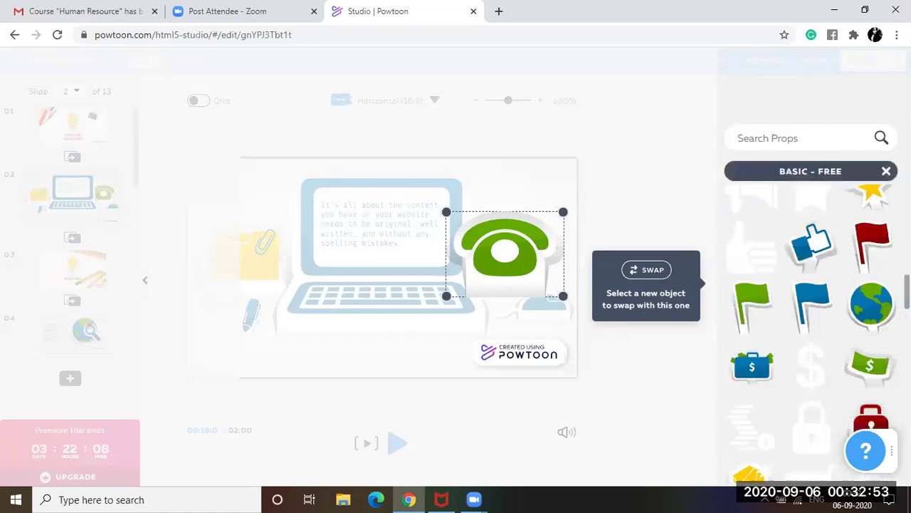
scroll(811, 321, down, 5)
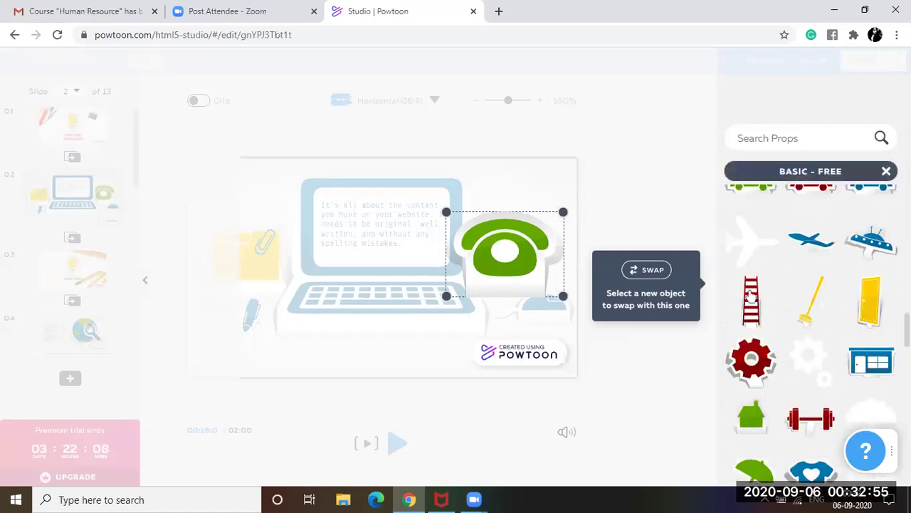
click(751, 297)
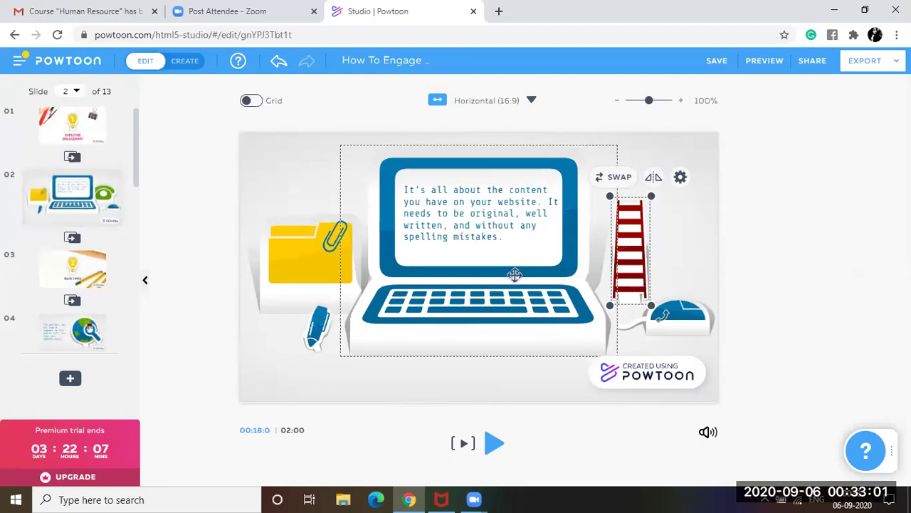
Step: Set the ladder's enter effect to Slide Right
click(681, 178)
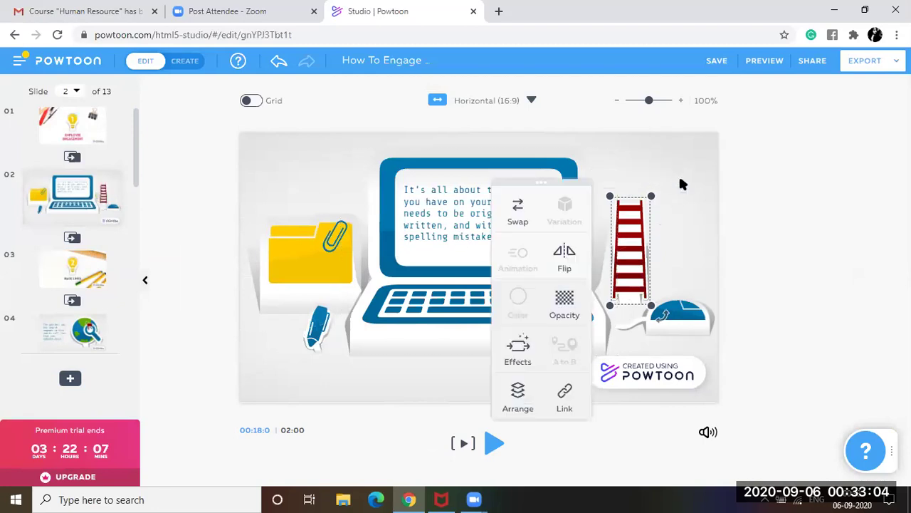
click(522, 355)
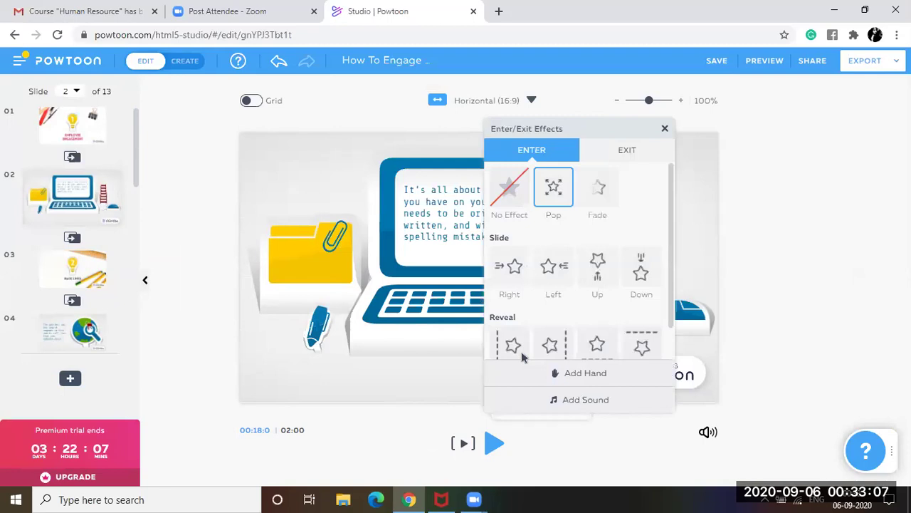
click(513, 294)
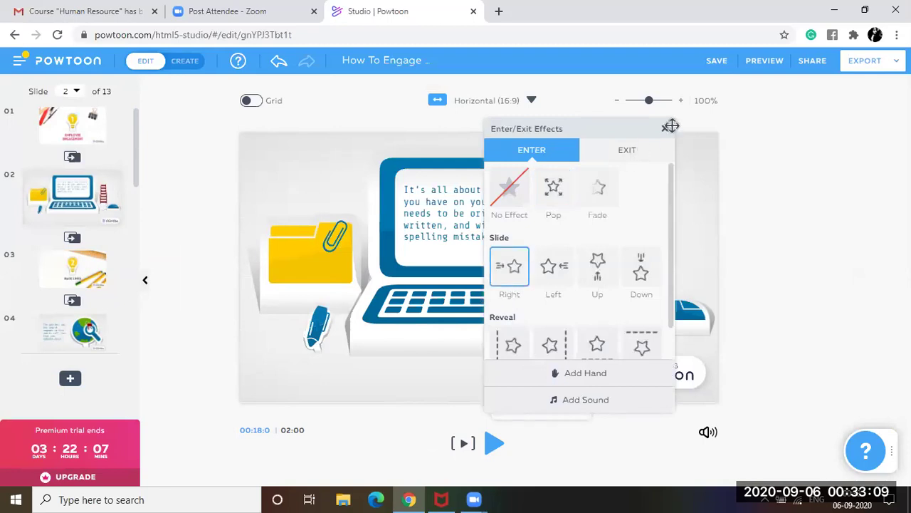
click(630, 150)
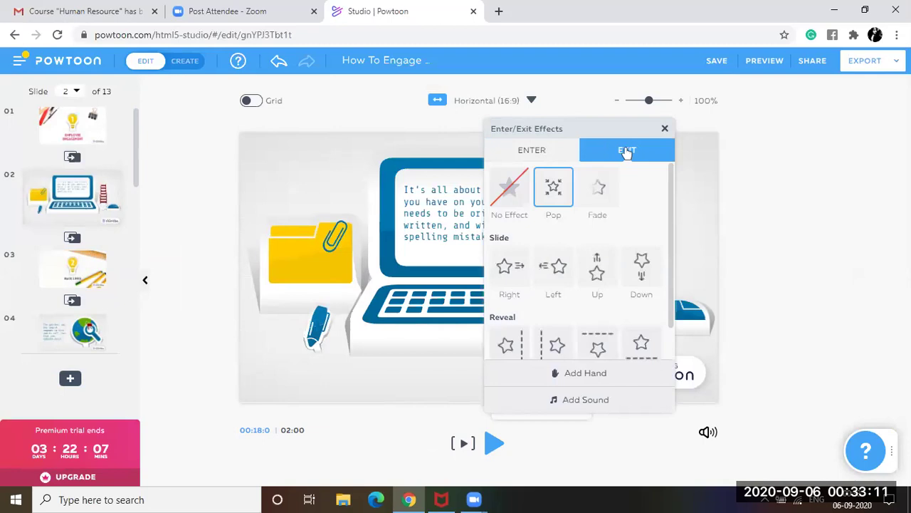
click(663, 128)
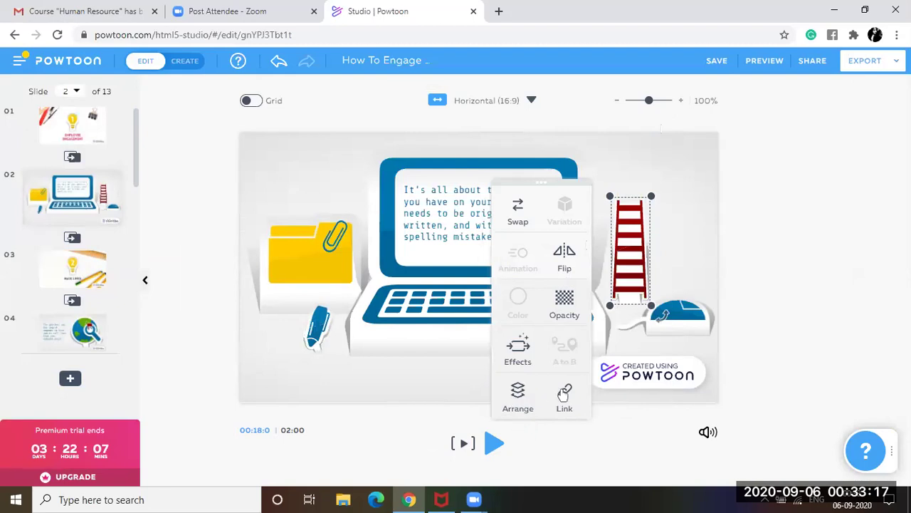
click(808, 226)
click(519, 250)
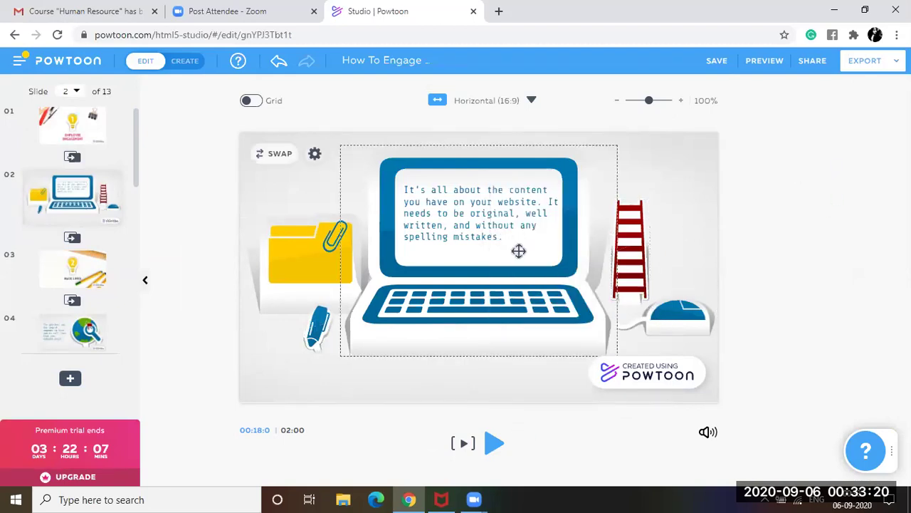
Step: Make the laptop screen text size 24 and red #FF1844
click(463, 229)
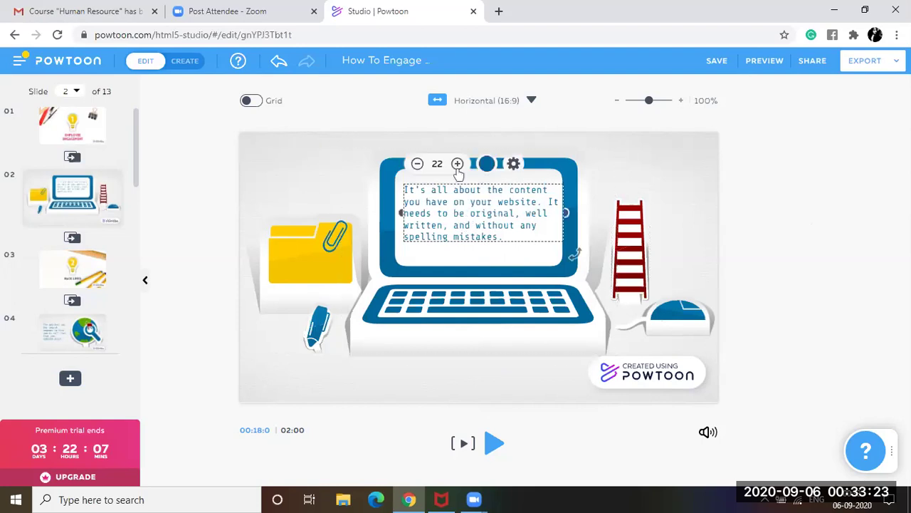
click(457, 164)
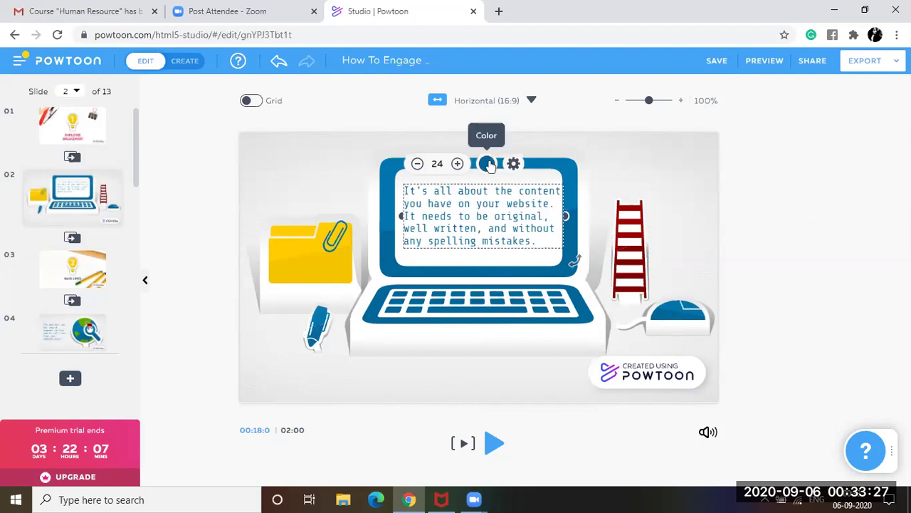
click(513, 163)
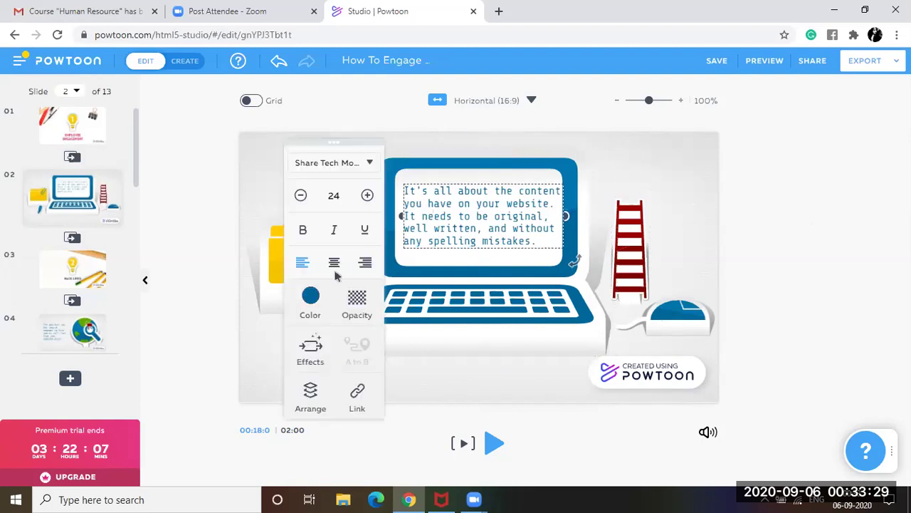
click(311, 298)
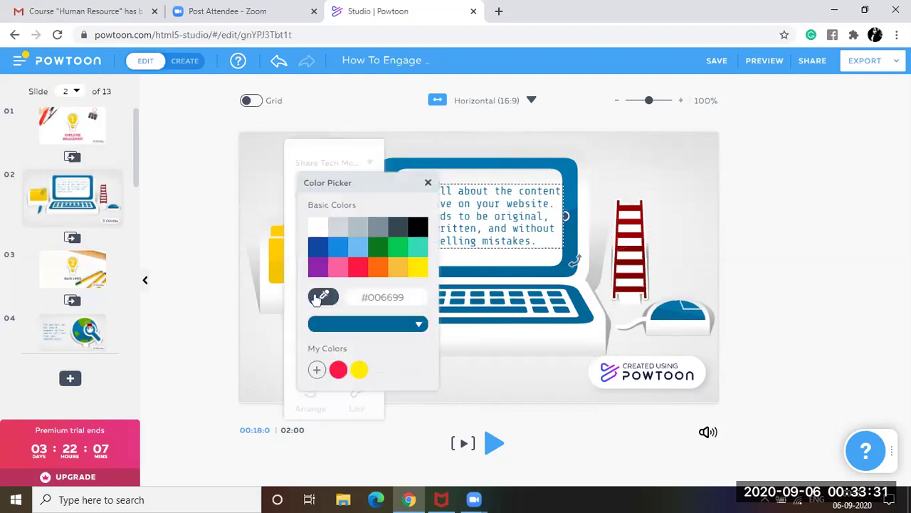
click(358, 267)
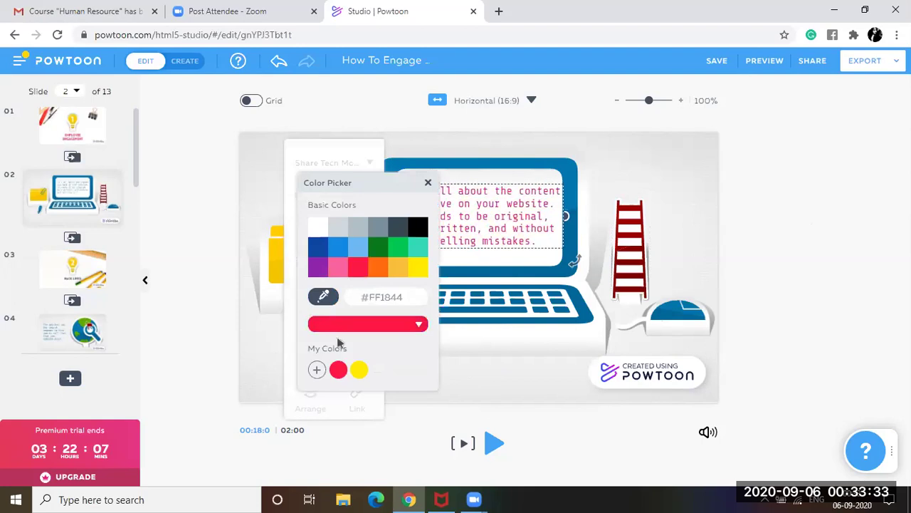
click(428, 184)
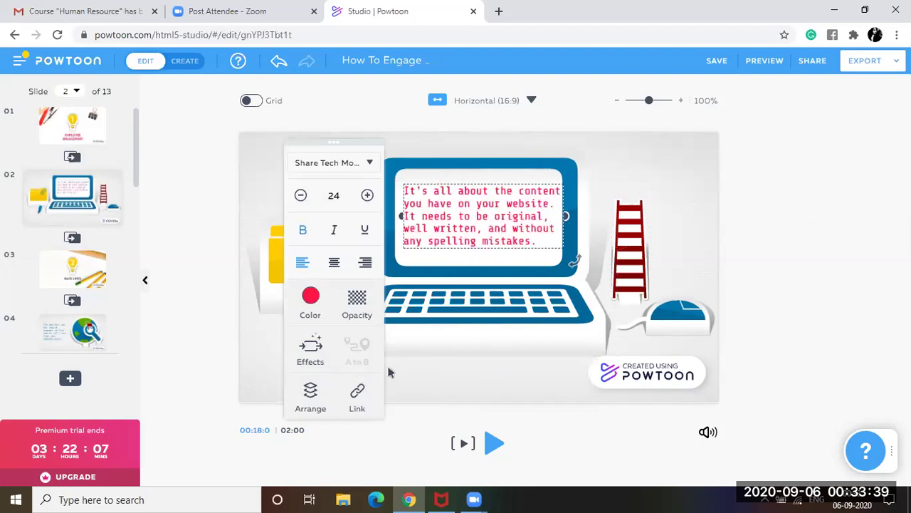
Step: Make the laptop text enter with the Write effect
click(313, 346)
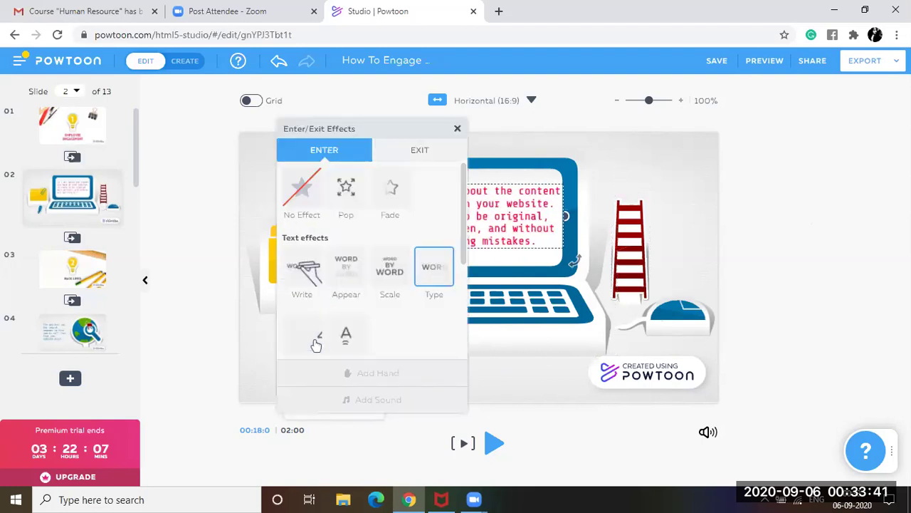
click(308, 274)
click(457, 128)
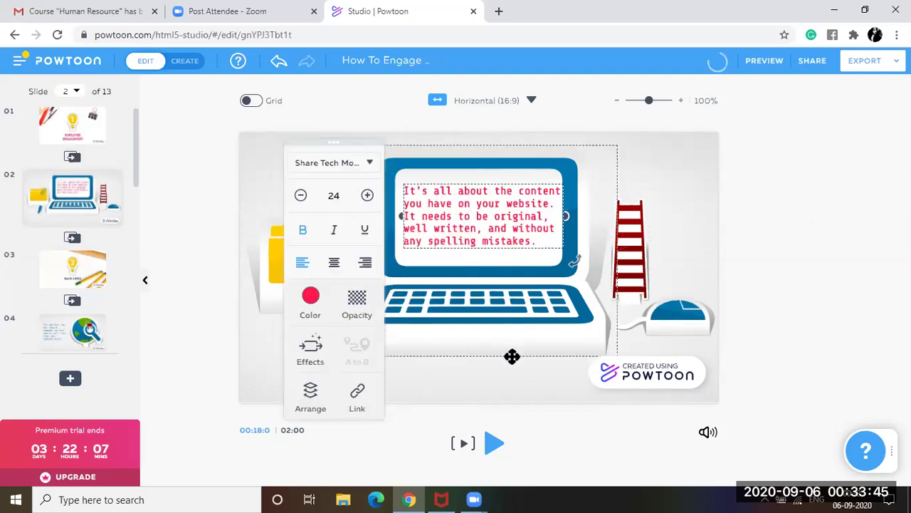
click(464, 444)
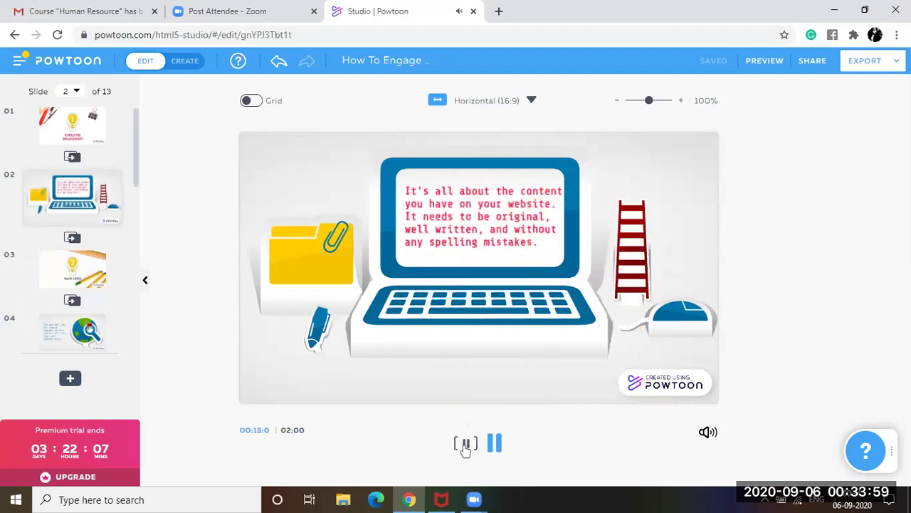
Step: Replace the laptop text with 'Employee Engagement is very critical for an organization.'
click(500, 444)
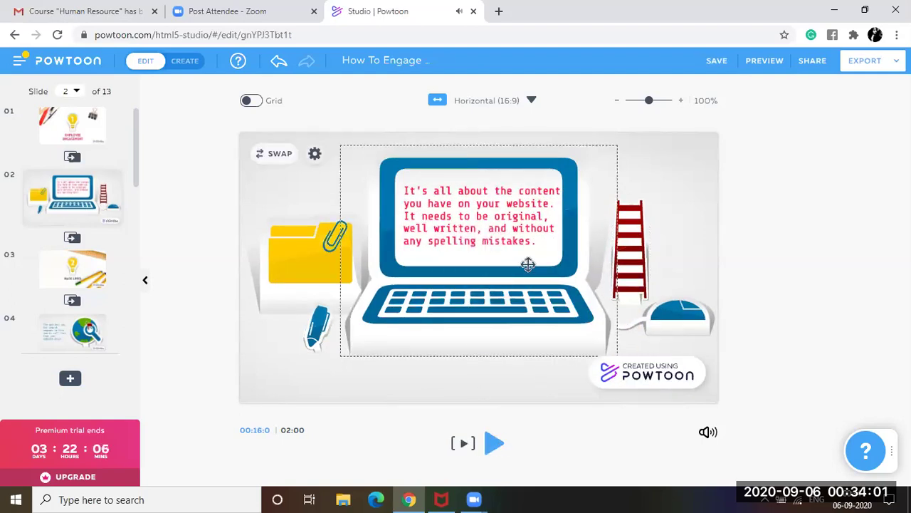
click(492, 218)
double_click(492, 219)
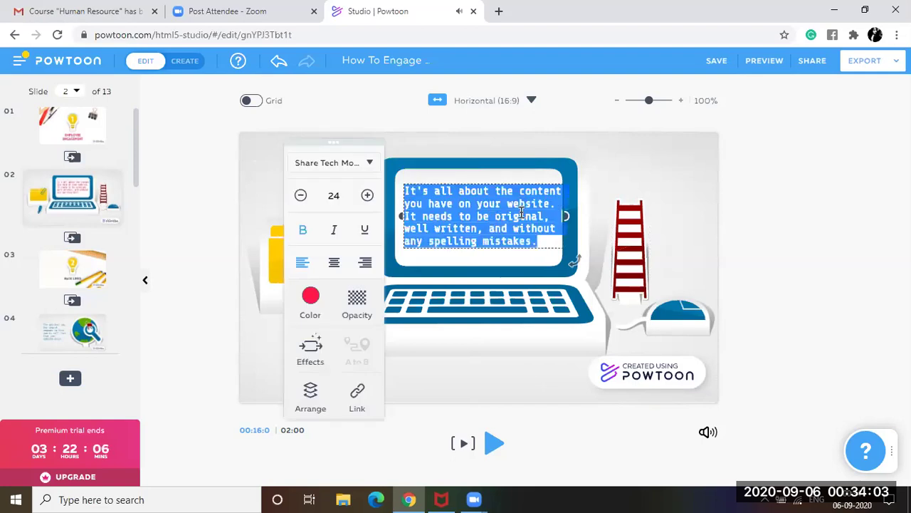
key(BackSpace)
text(Em)
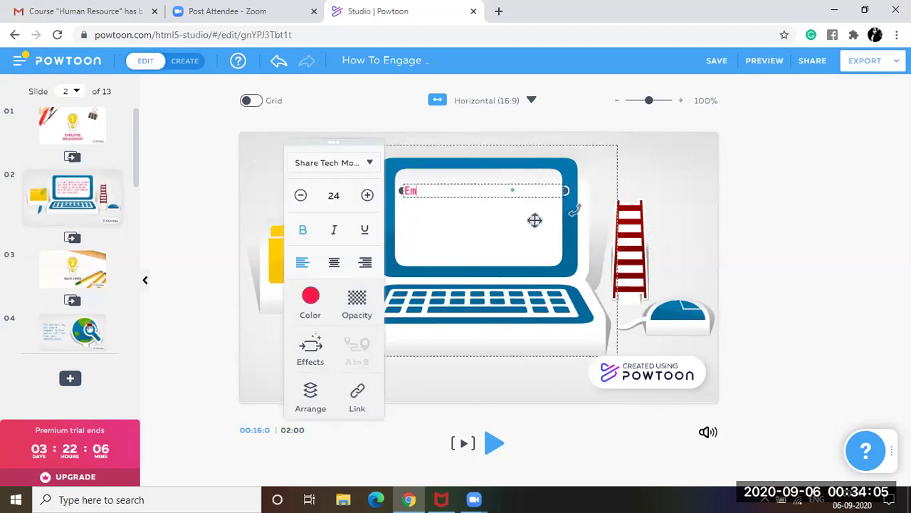
text(ployee Engagement )
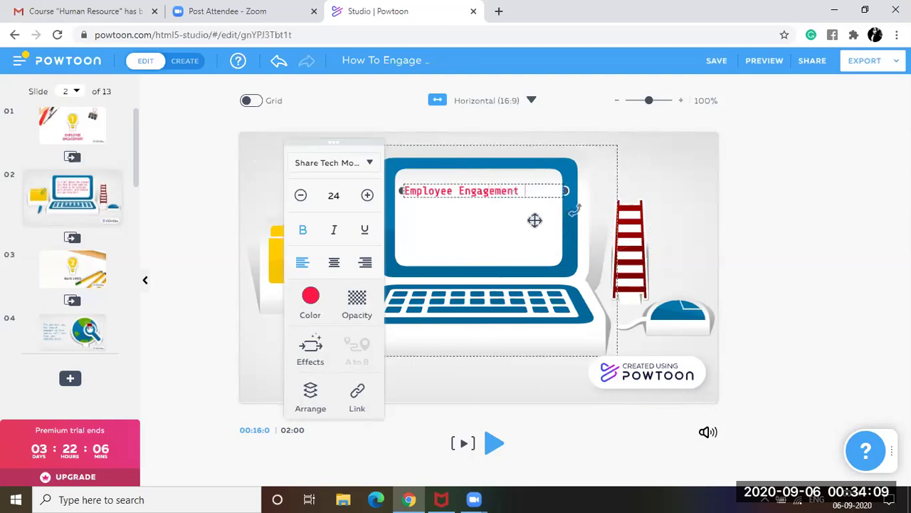
text(is very c)
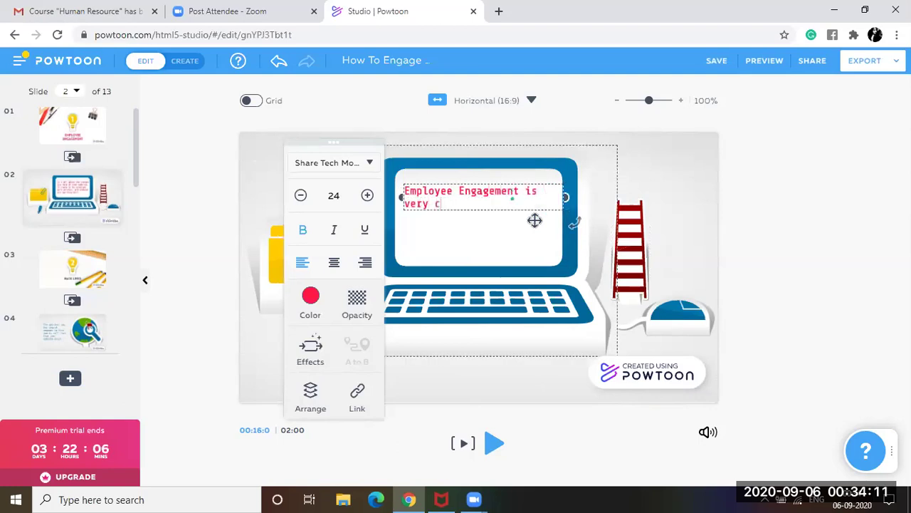
text(ritical for a)
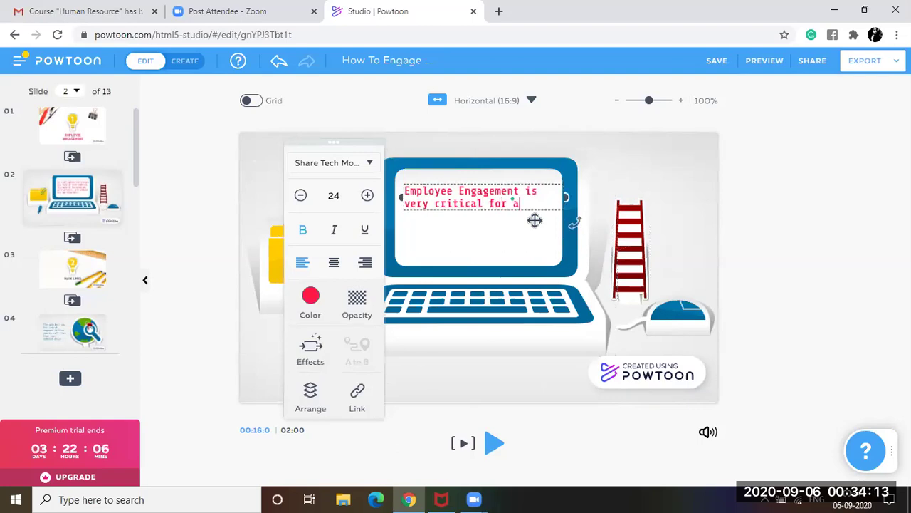
text(n organizati)
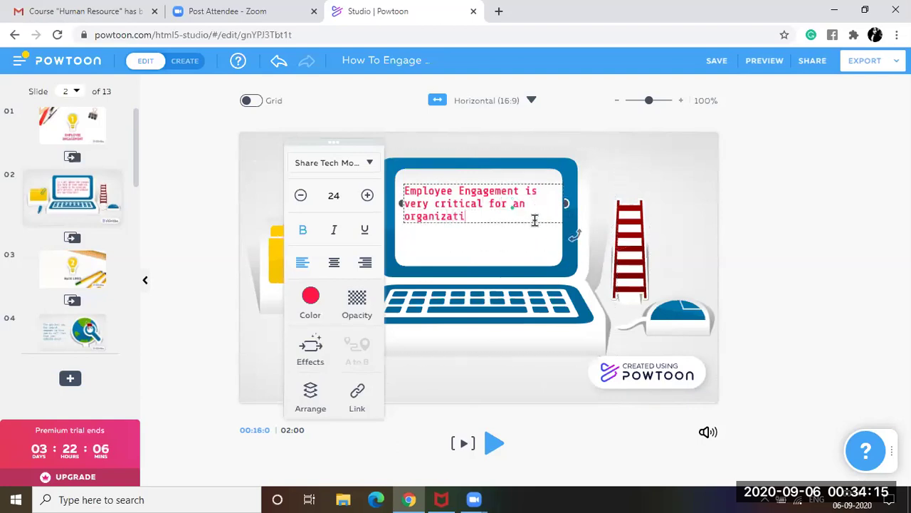
text(on.)
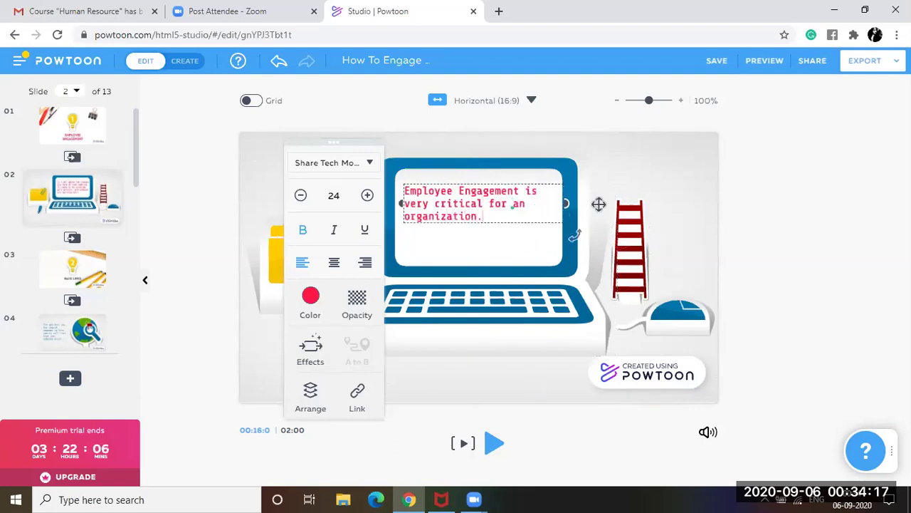
click(746, 296)
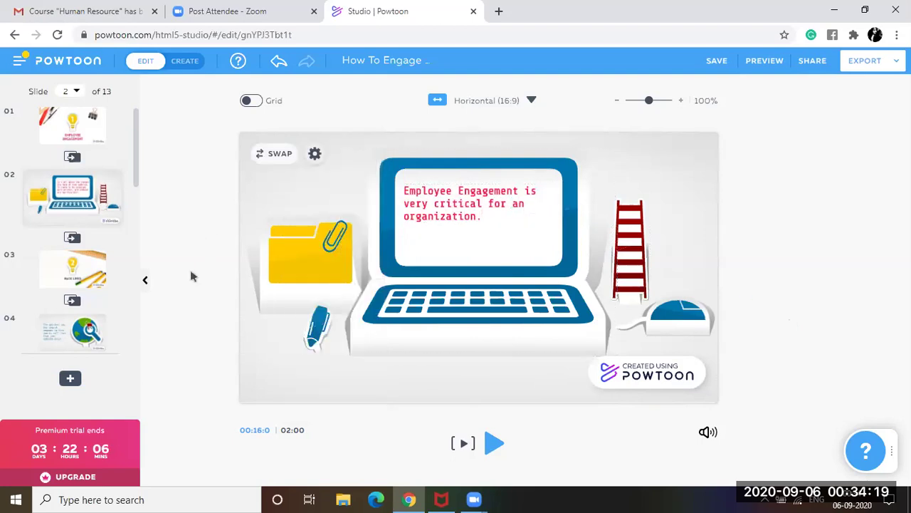
Step: Go to slide 12 in the slide list and switch the studio to CREATE mode
click(74, 263)
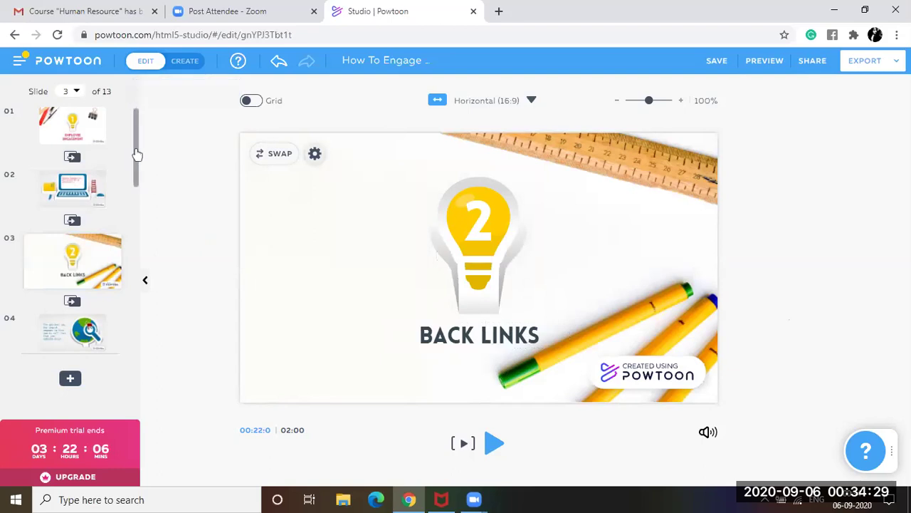
drag(137, 156, 140, 328)
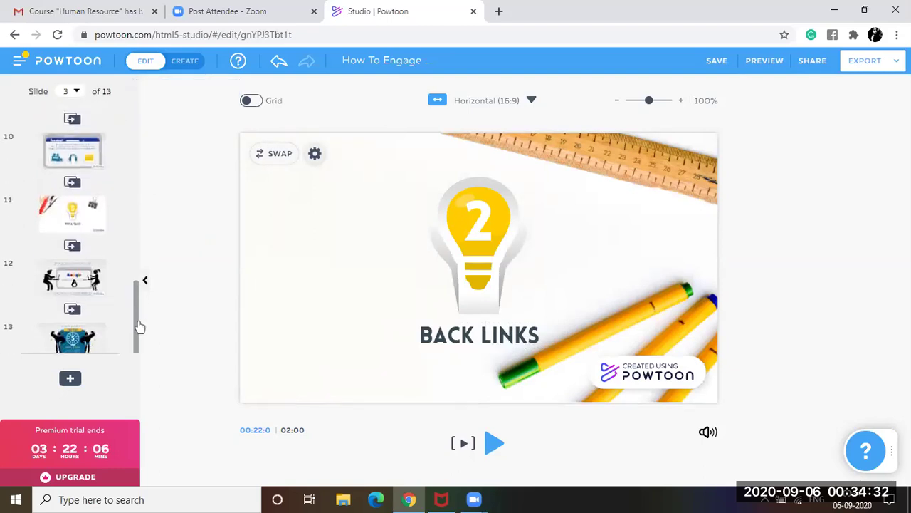
click(76, 279)
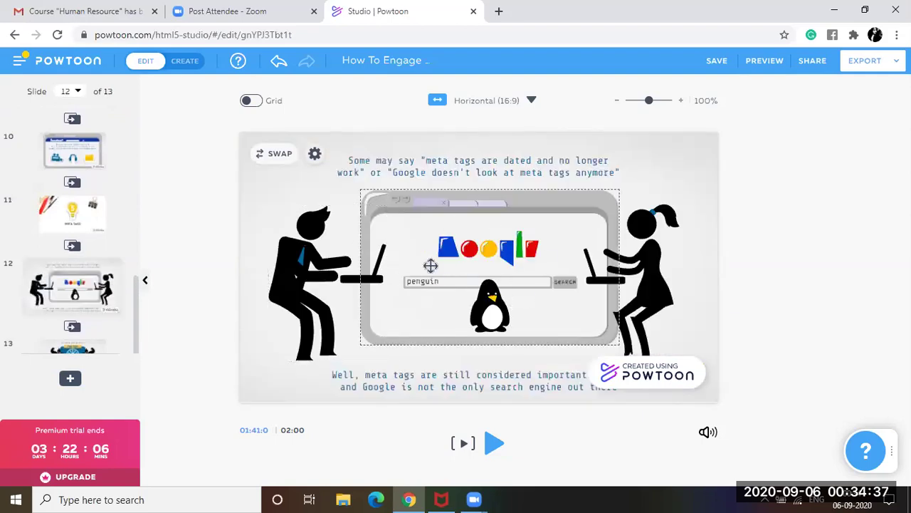
click(185, 61)
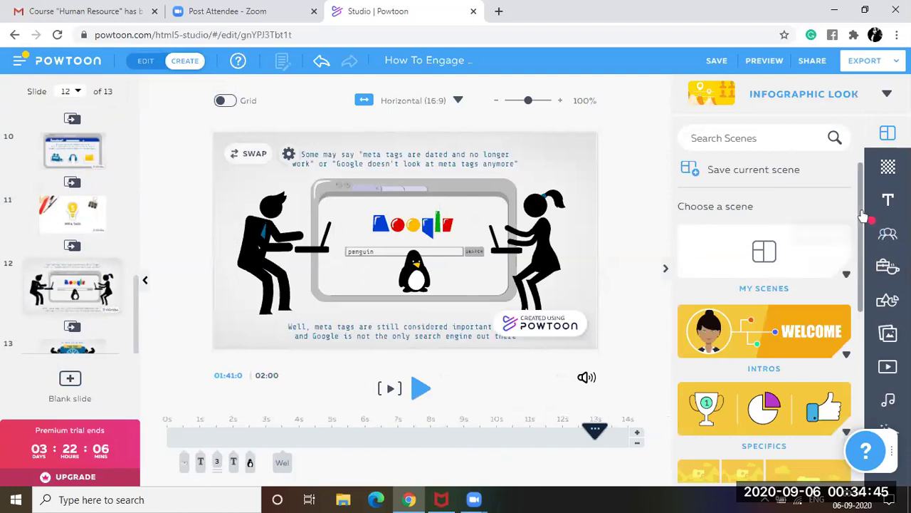
Step: Show the Concepts scene designs and try the first one, cancelling the replacement of slide 12's content
drag(862, 219, 873, 363)
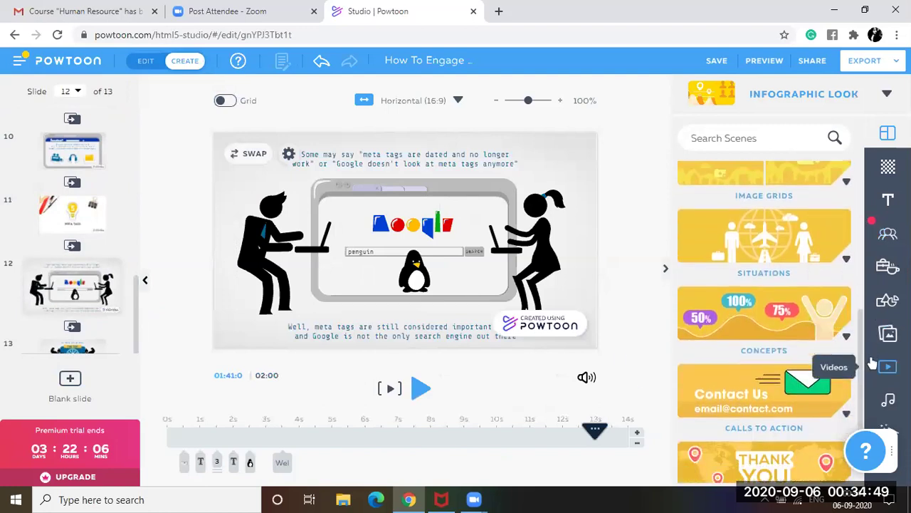
click(761, 311)
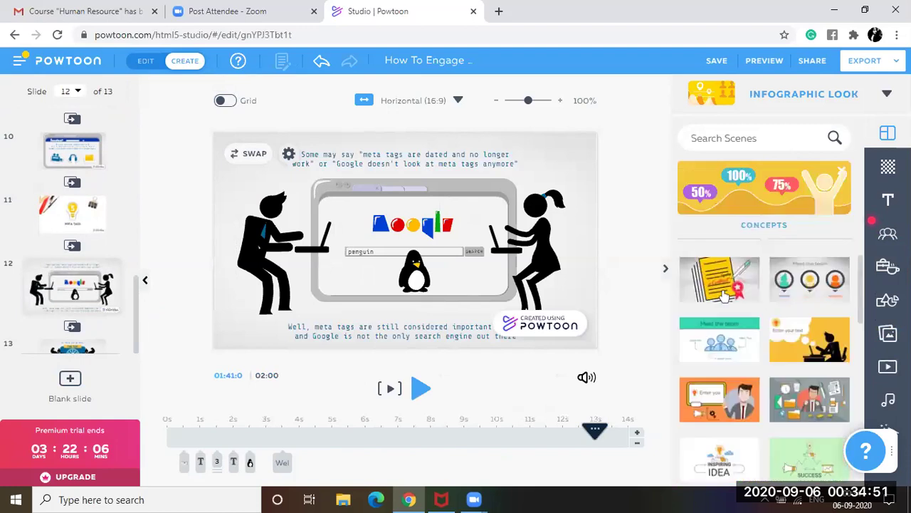
click(725, 295)
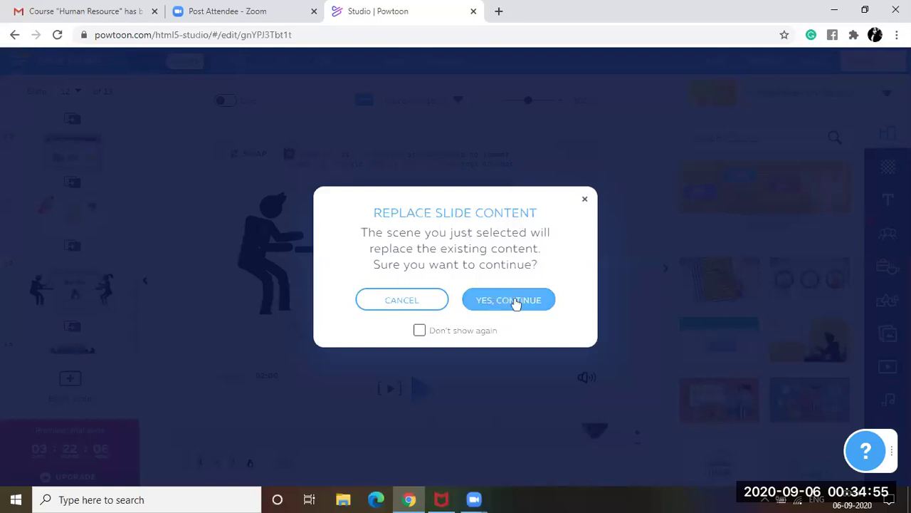
click(584, 201)
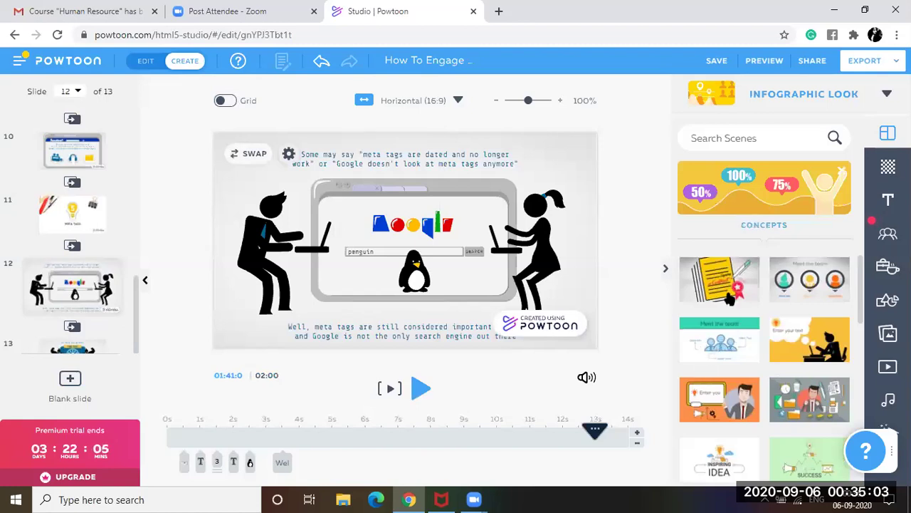
Step: Inspect the timing bars of slide 12's browser, man, captions, penguin and girl
click(394, 238)
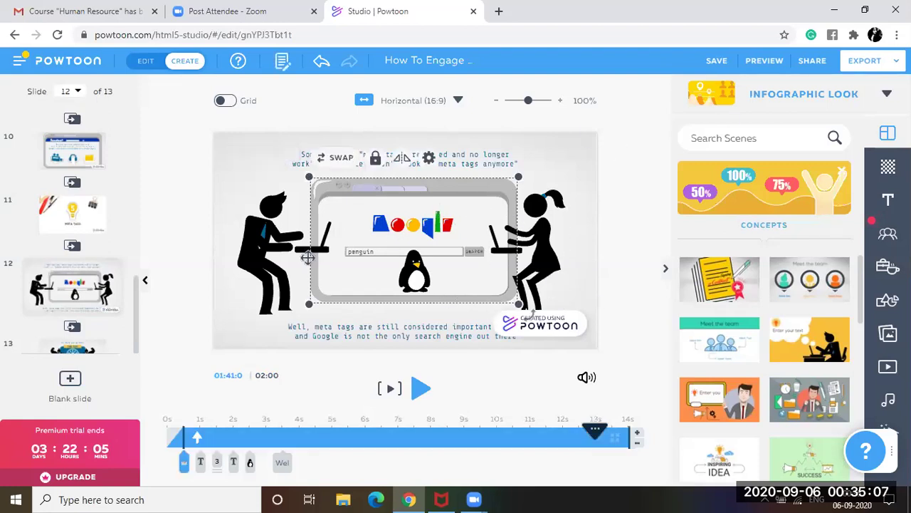
click(267, 253)
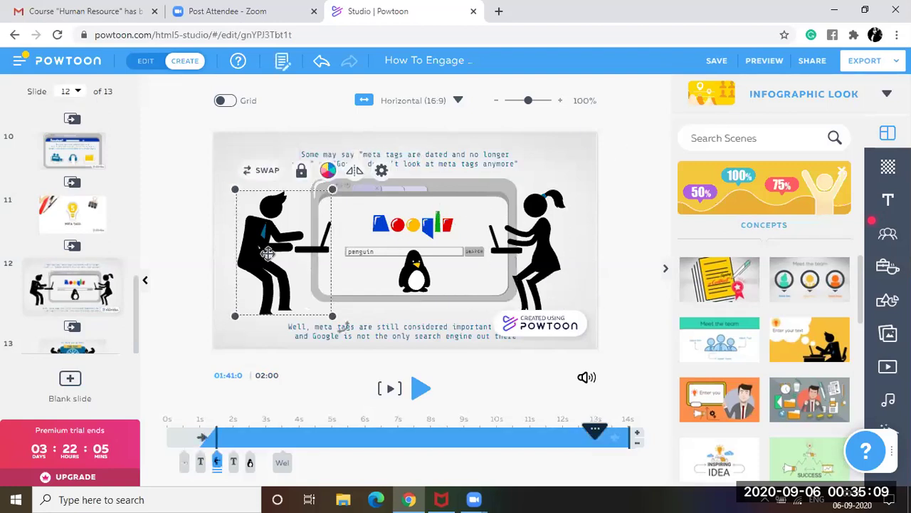
click(201, 464)
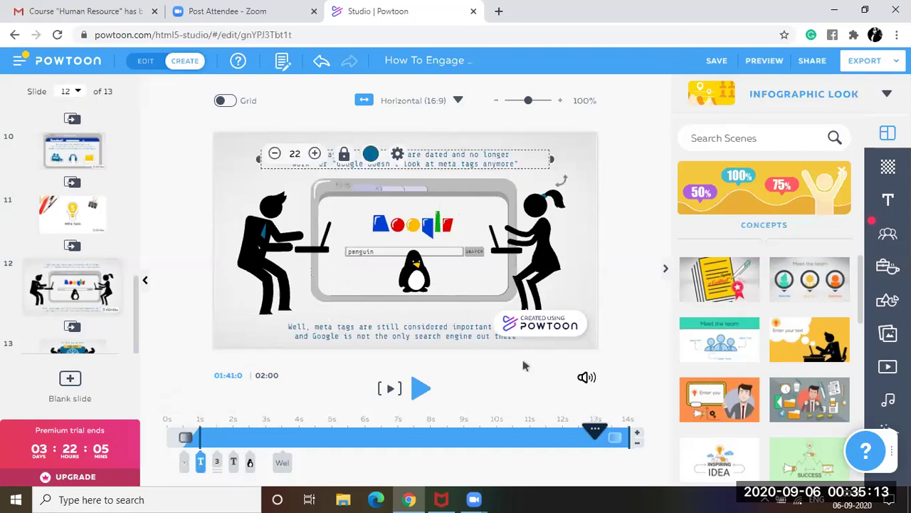
click(425, 280)
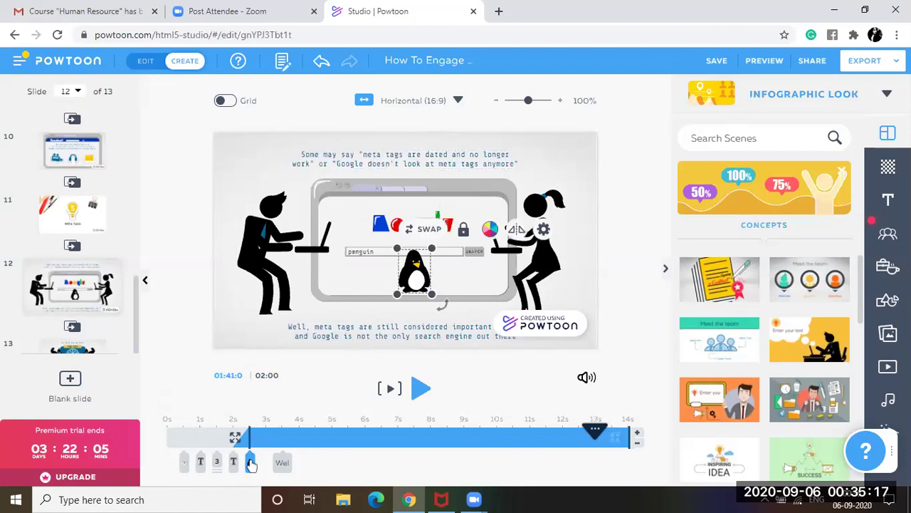
click(549, 272)
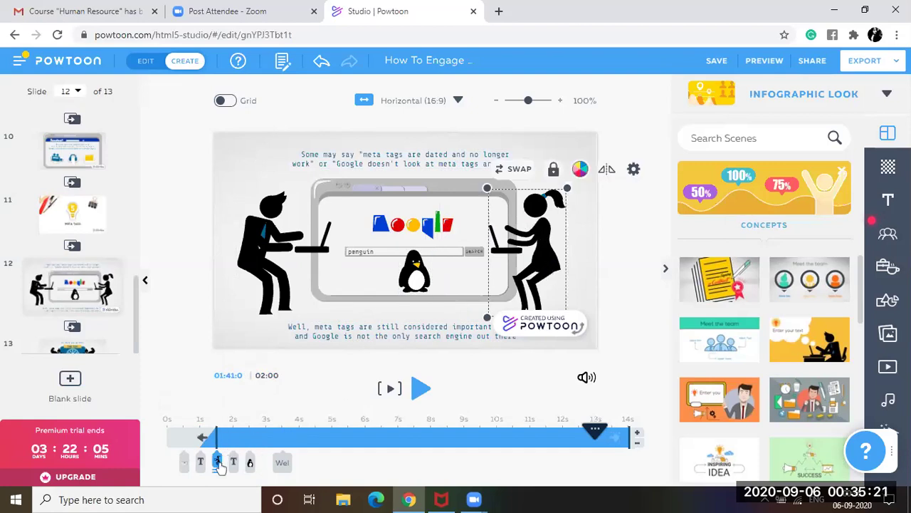
click(370, 337)
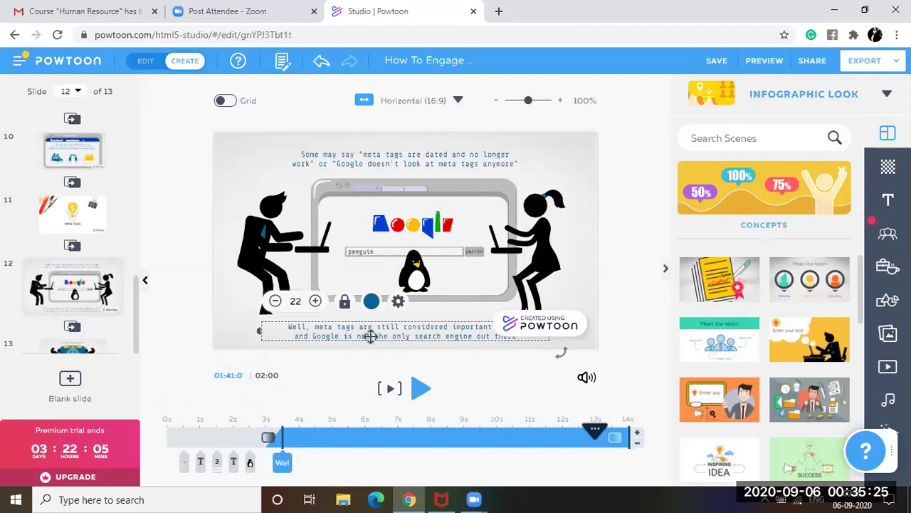
click(400, 165)
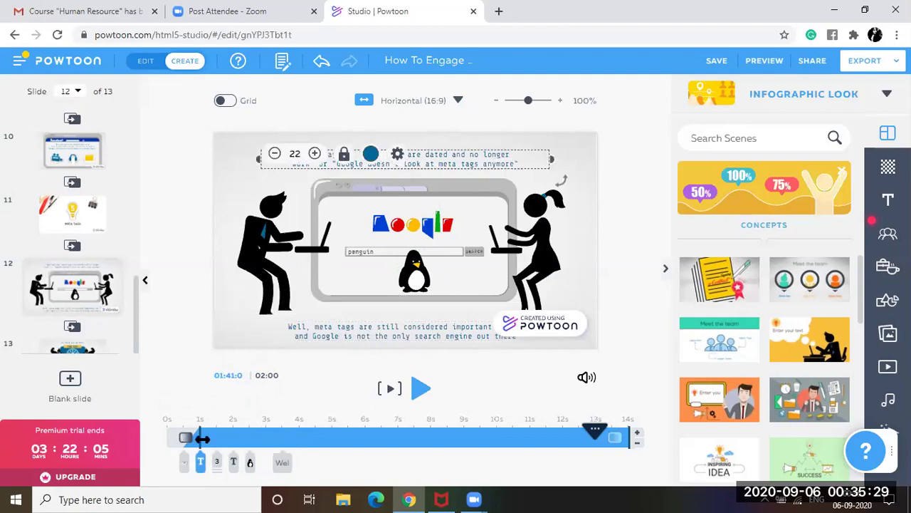
Step: Move the bottom caption to about 1s and the penguin's entrance to about 2.2s, then preview
click(280, 463)
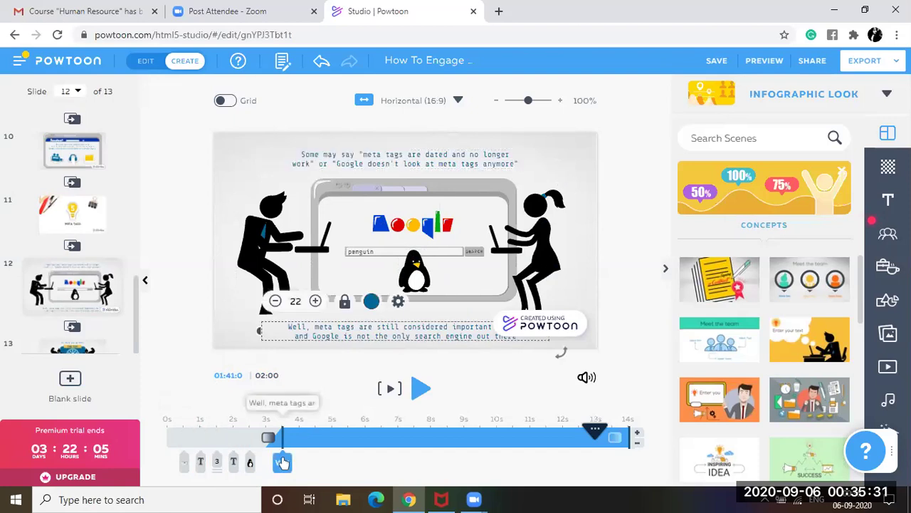
drag(282, 464, 202, 464)
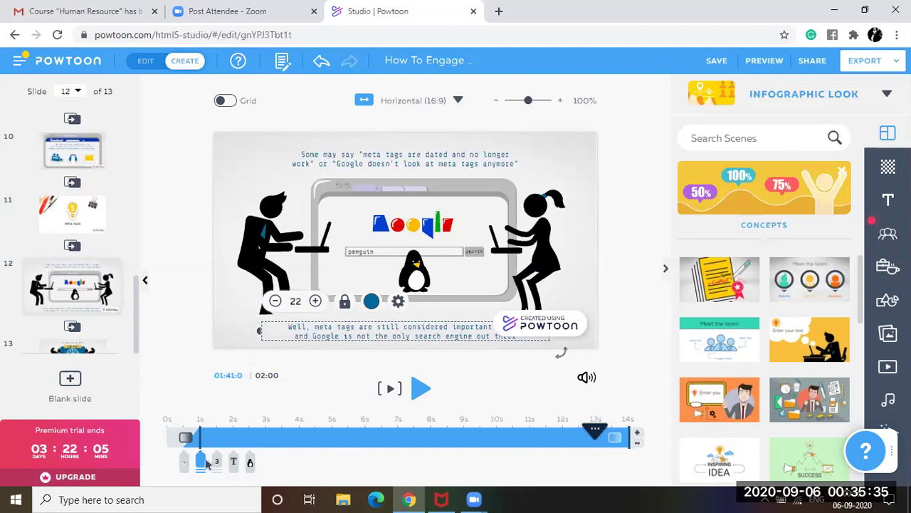
click(211, 390)
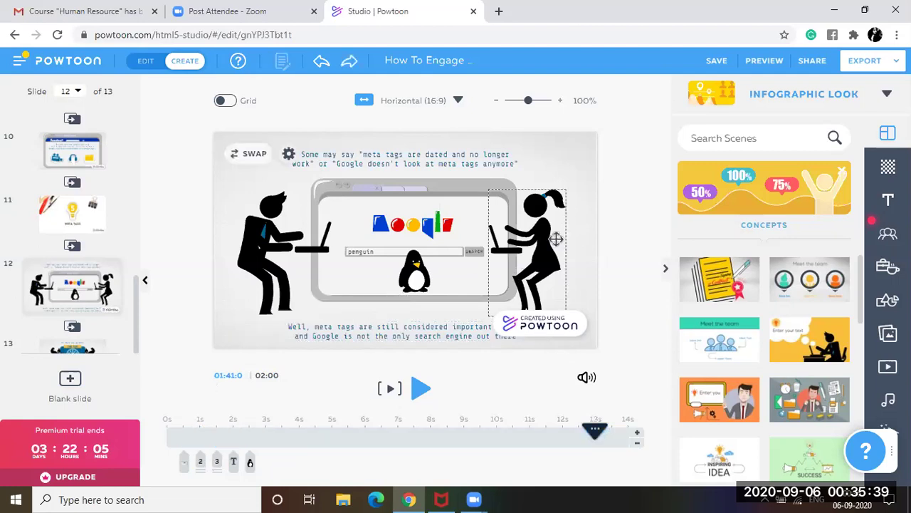
click(249, 462)
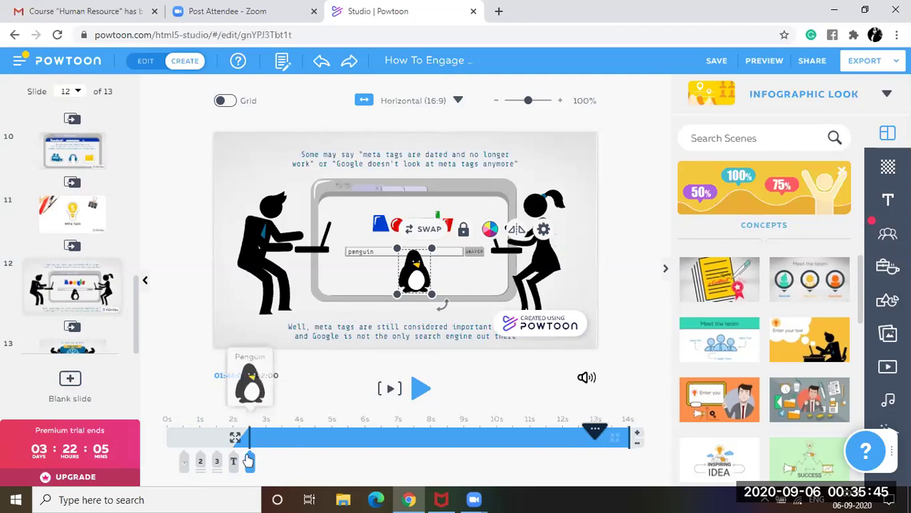
drag(244, 461, 240, 461)
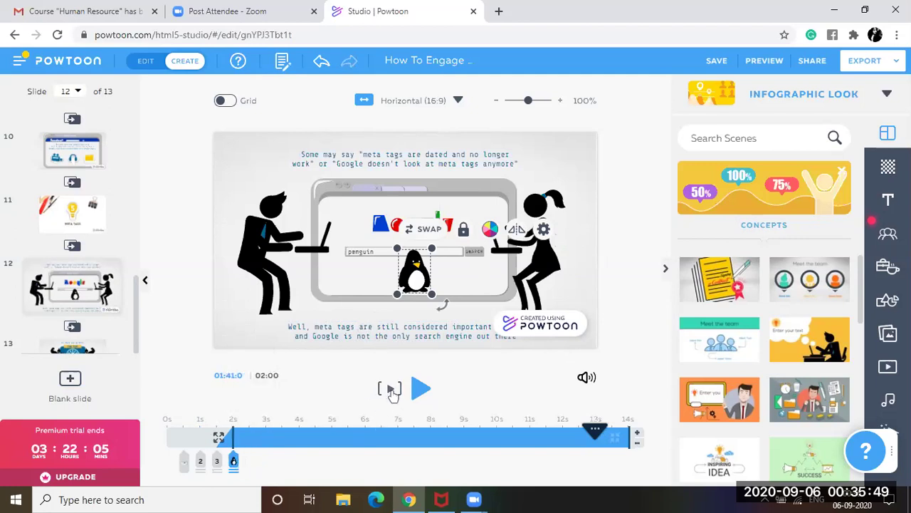
click(391, 391)
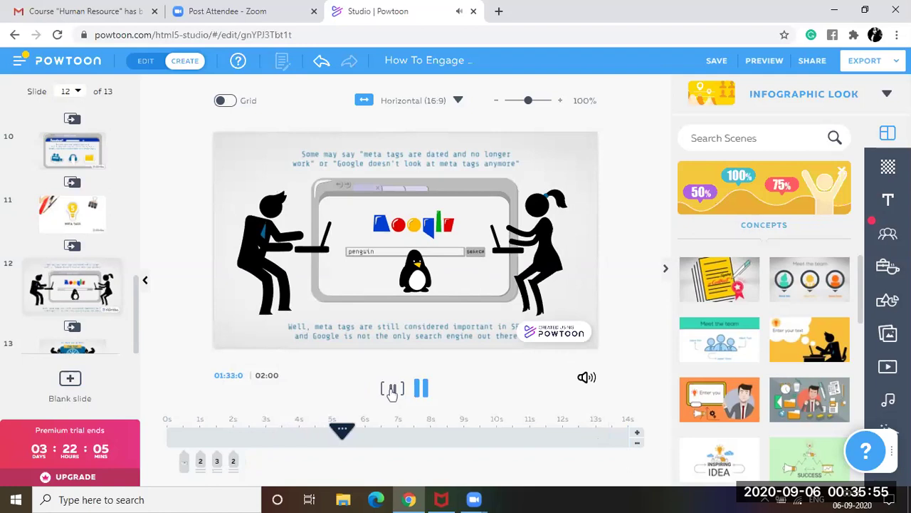
click(391, 390)
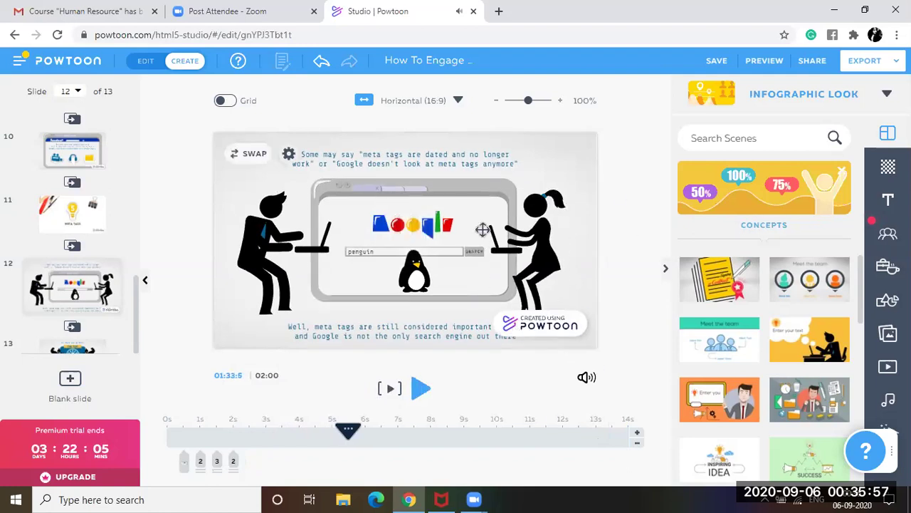
Step: Keep the Infographic look and go to slide 13, 'The Top 5 SEO Tips'
click(888, 88)
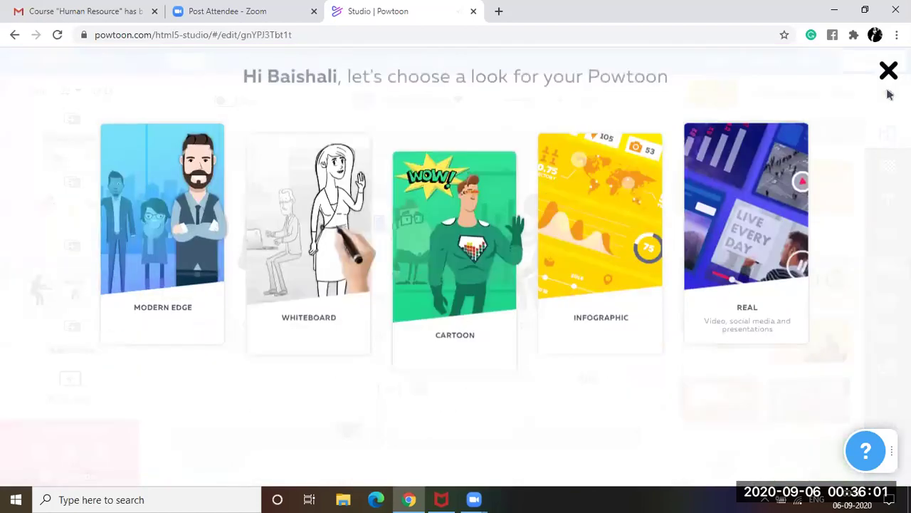
click(888, 70)
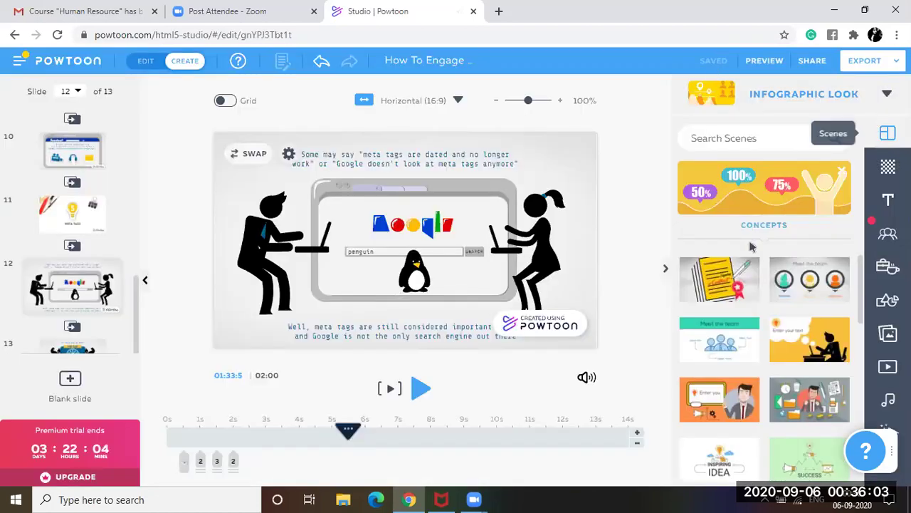
click(886, 98)
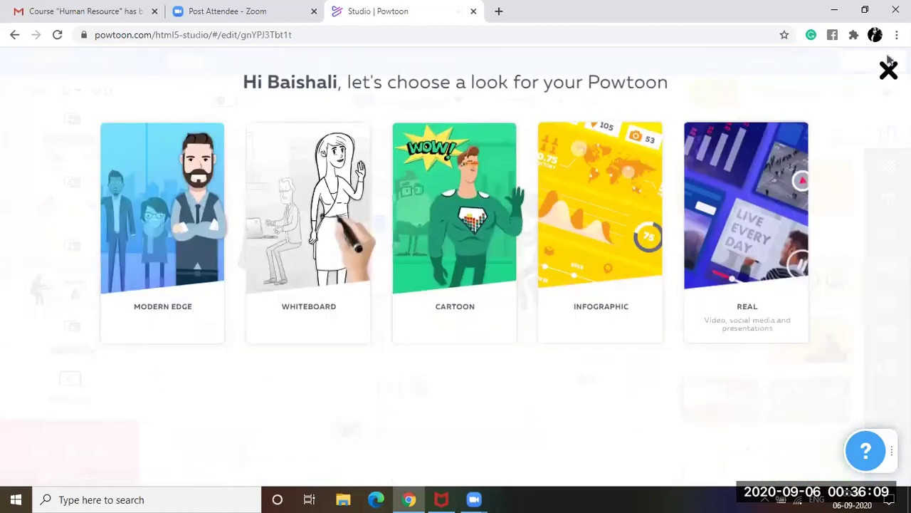
click(888, 70)
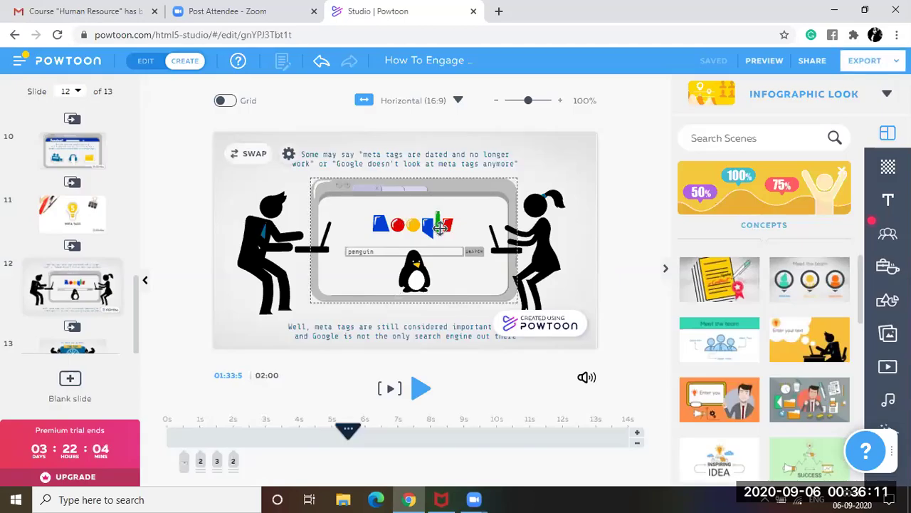
click(80, 349)
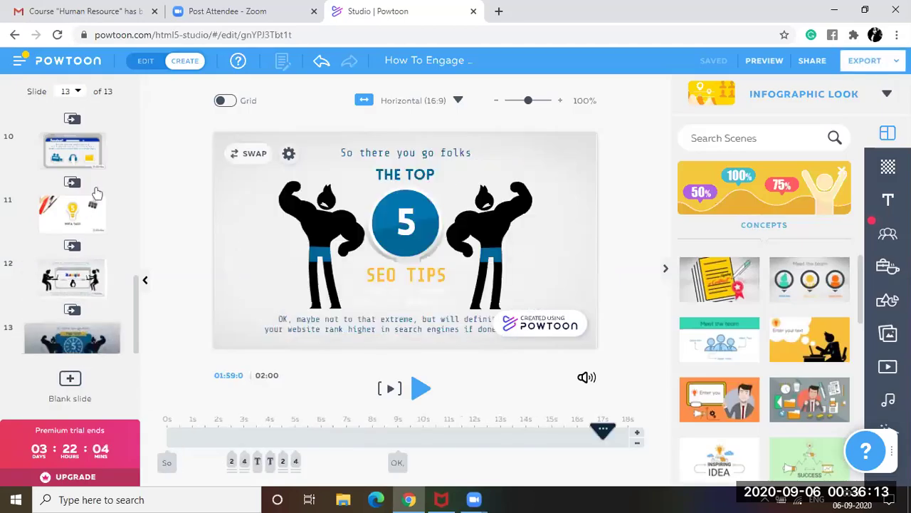
Step: Open the presentation's Sound settings and browse the music soundtrack and add-music options
click(586, 378)
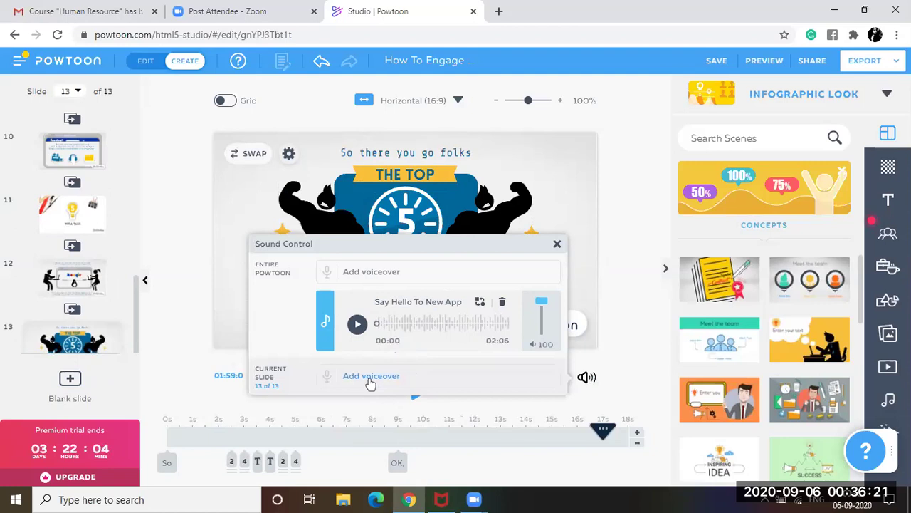
click(479, 302)
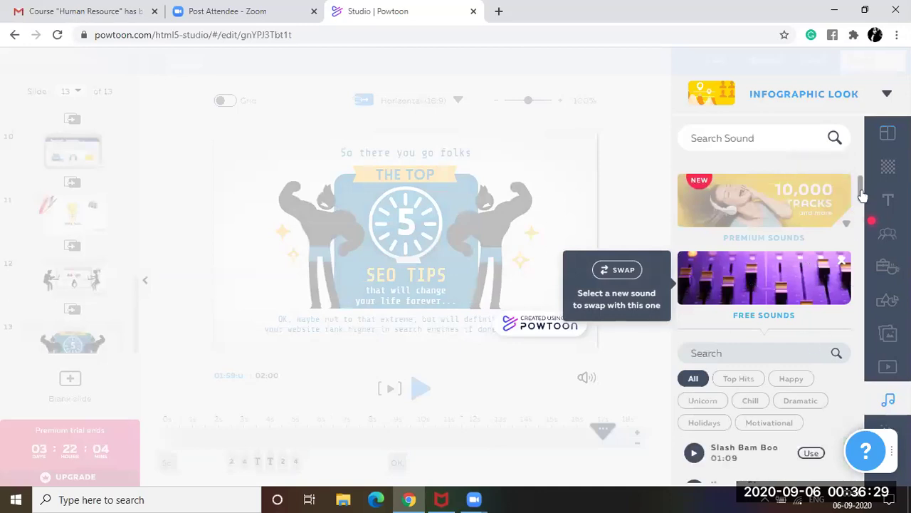
mouse_move(861, 196)
mouse_down()
mouse_move(861, 244)
mouse_move(858, 183)
mouse_up()
click(725, 286)
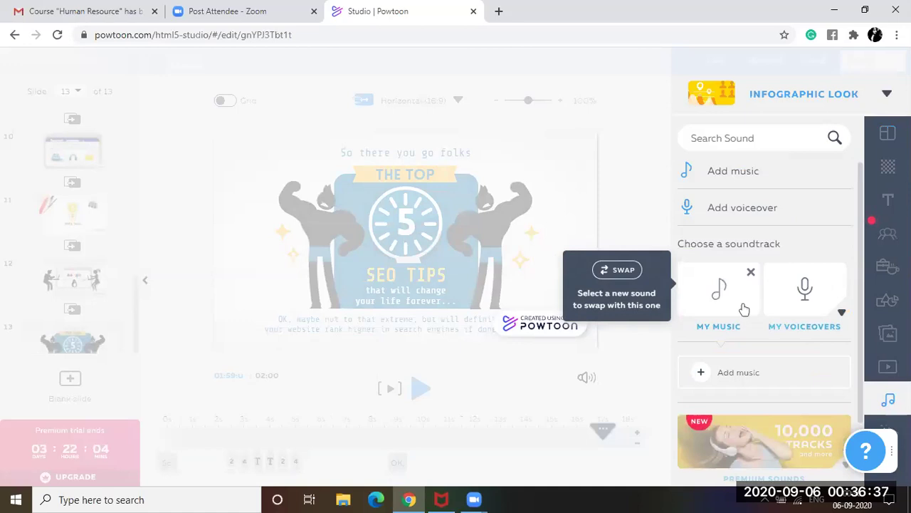
click(744, 309)
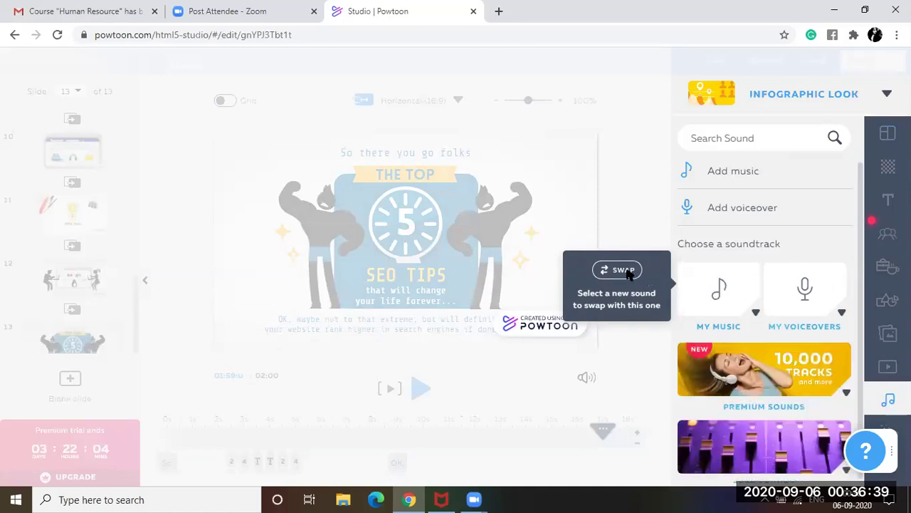
click(721, 289)
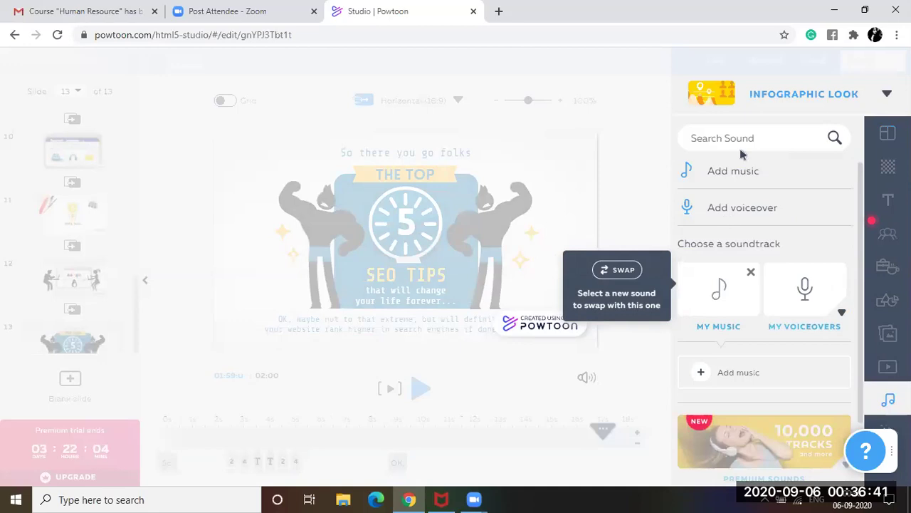
click(733, 177)
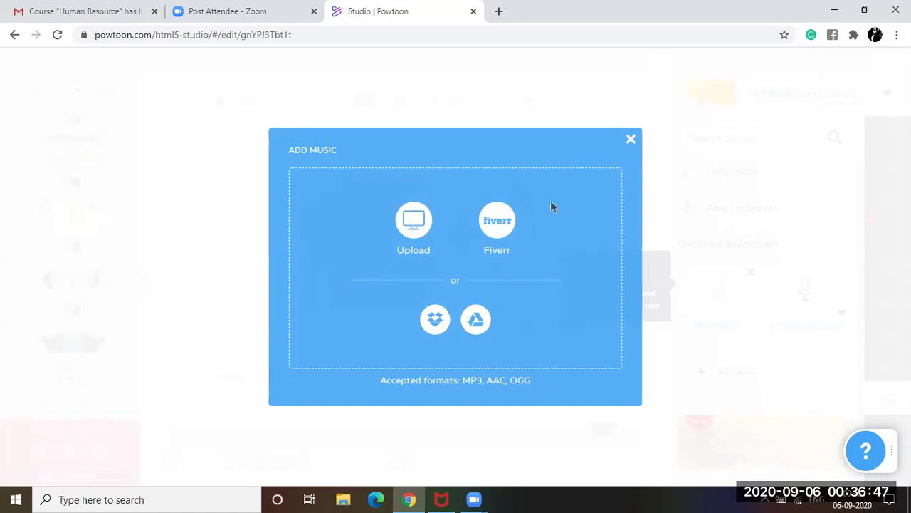
click(631, 140)
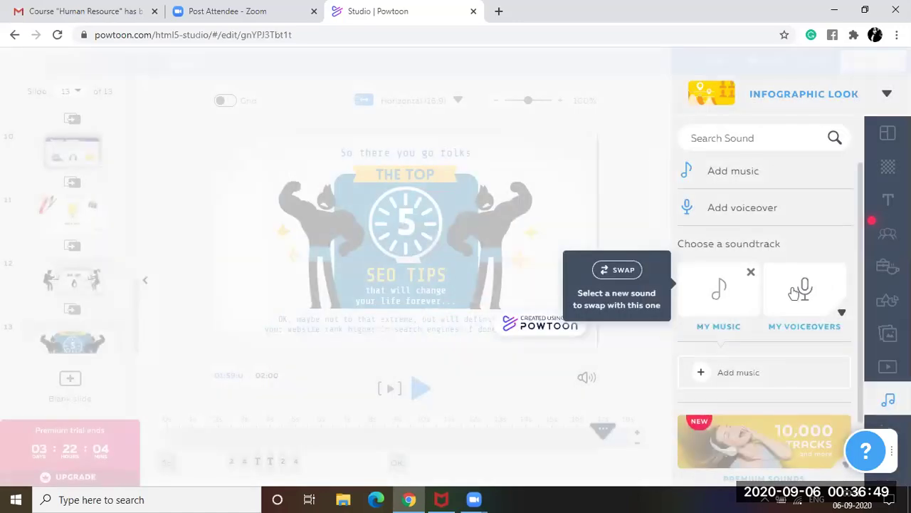
Step: Switch to My Voiceovers and choose to record a new voiceover
click(796, 292)
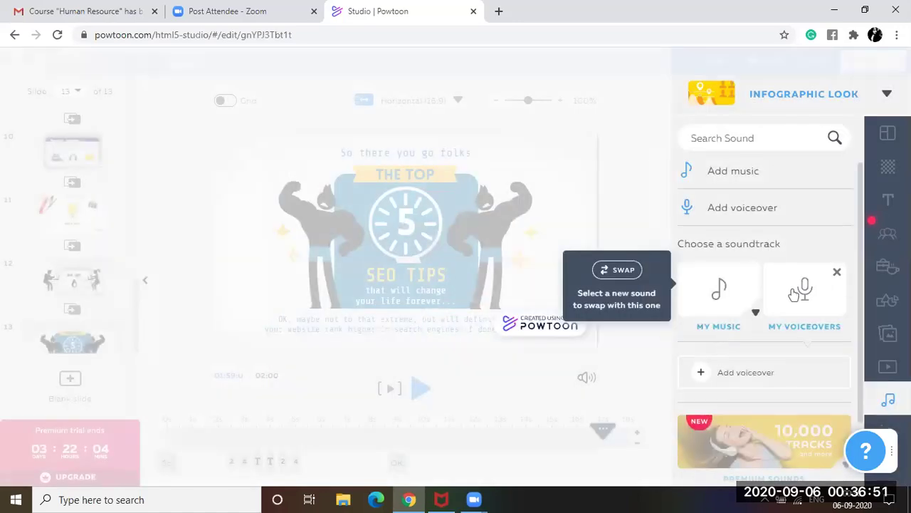
click(750, 207)
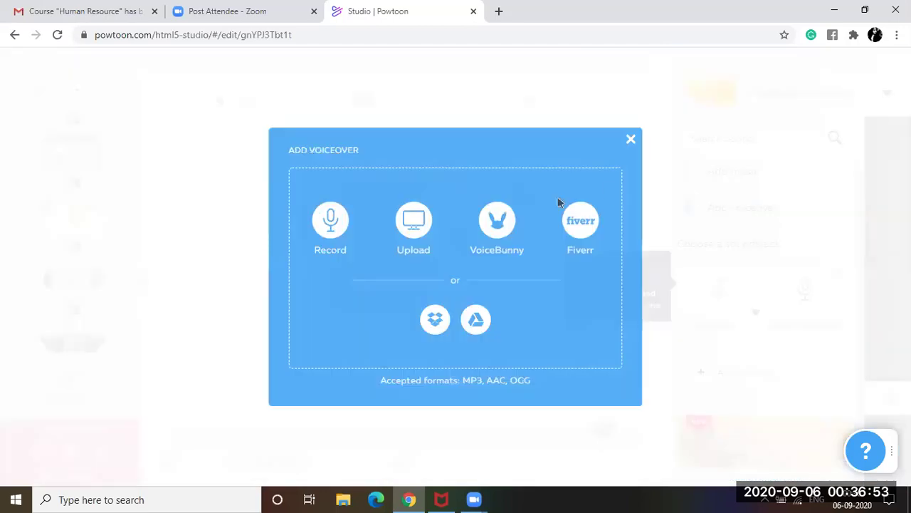
click(330, 220)
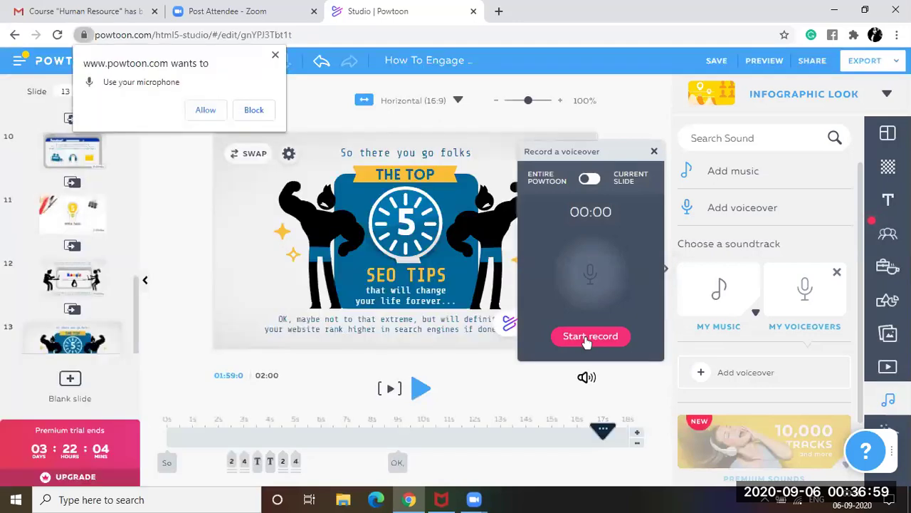
Step: Record a 13-second voiceover, play it back, and start saving it
click(215, 114)
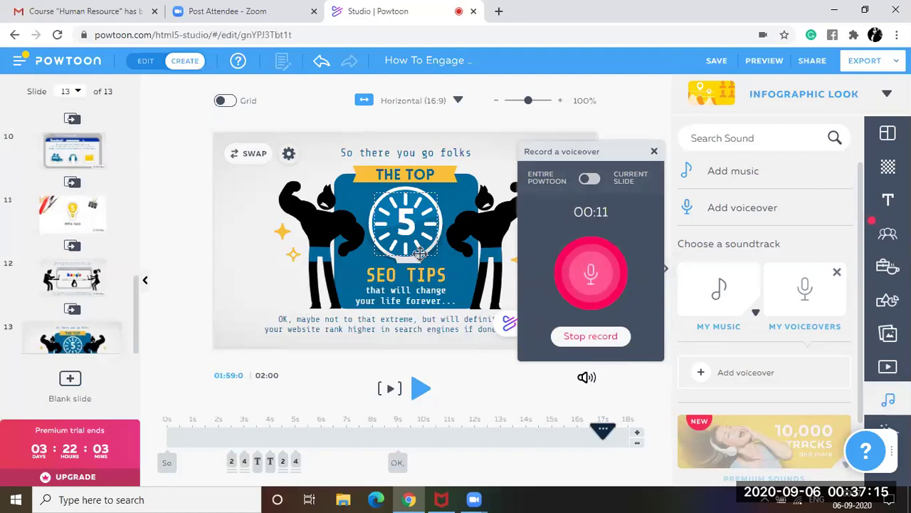
click(583, 341)
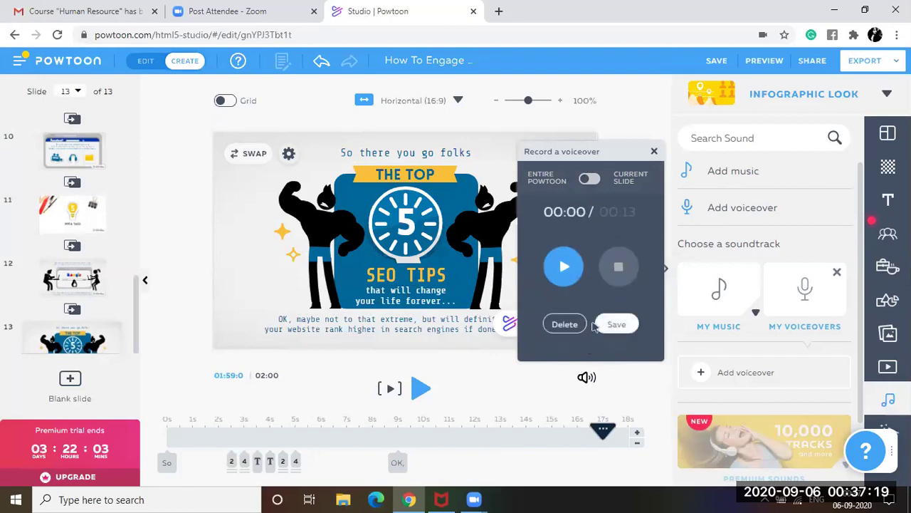
click(563, 265)
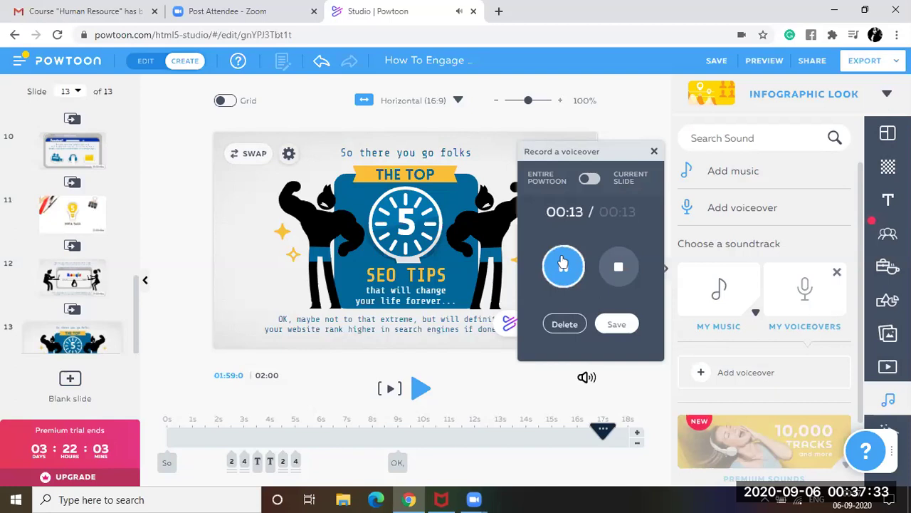
click(621, 329)
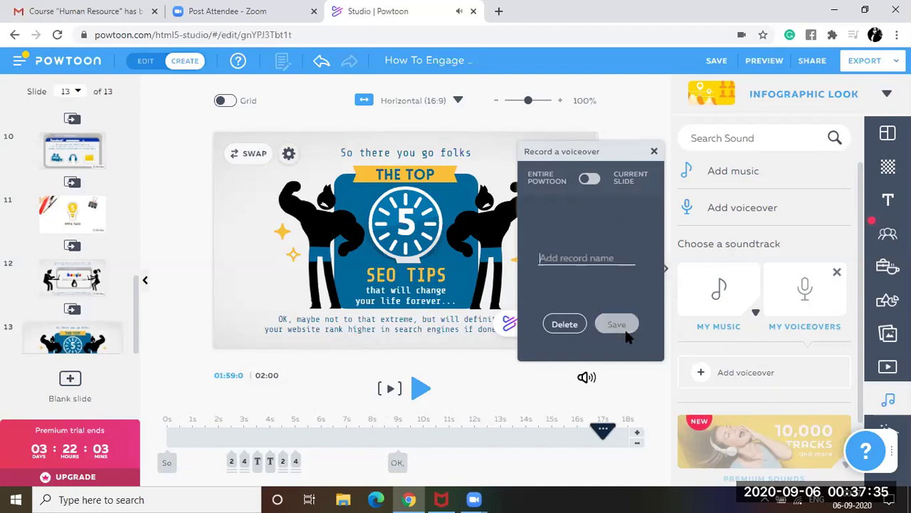
Step: Save the voiceover as voice.mp3 and preview it with and without the music
text(voice)
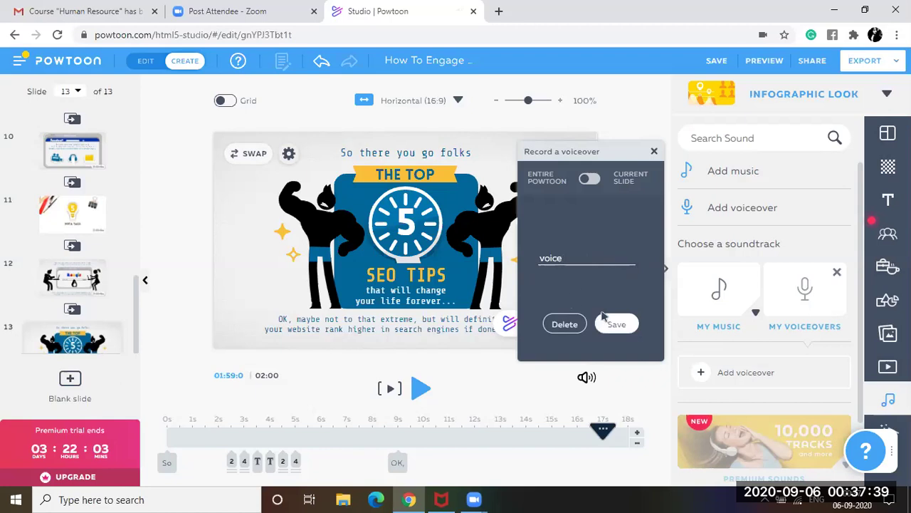
click(615, 331)
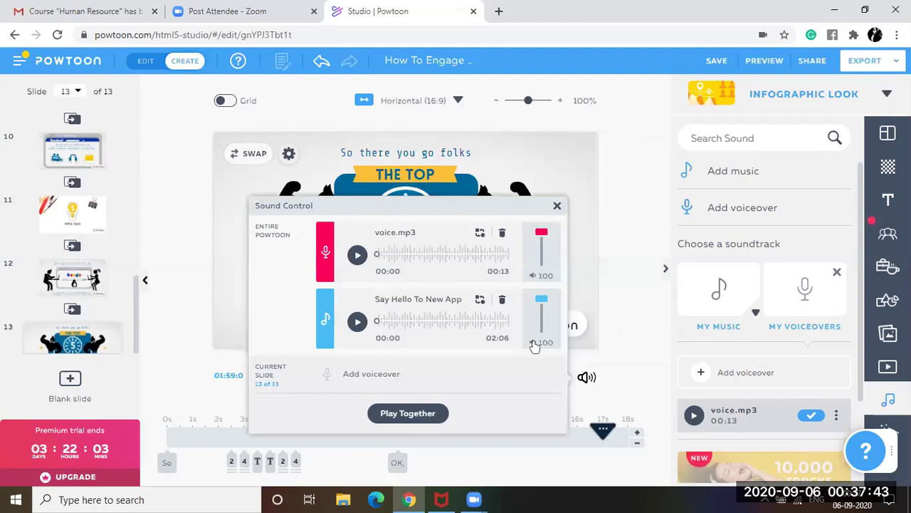
click(397, 414)
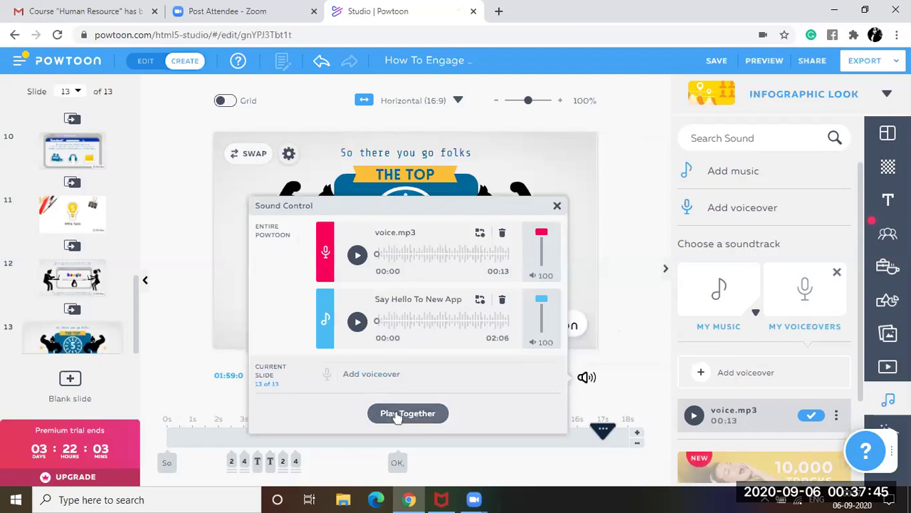
click(396, 414)
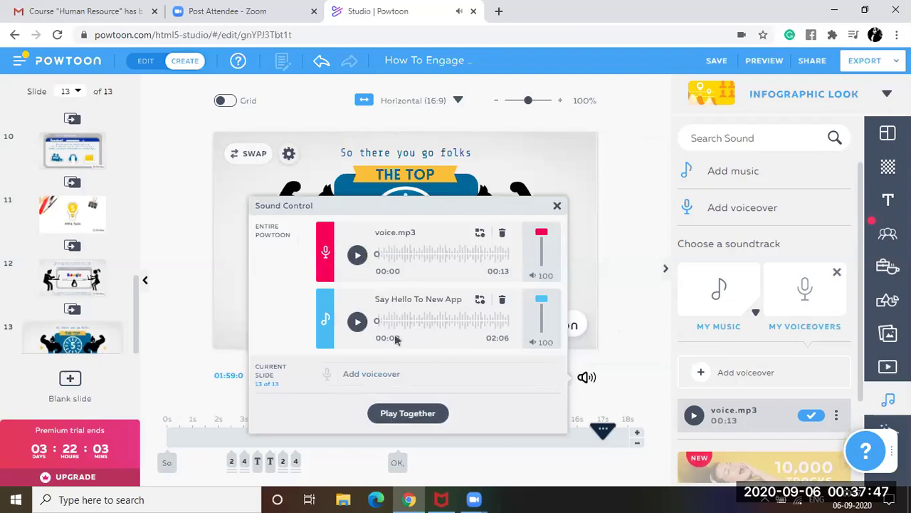
click(359, 256)
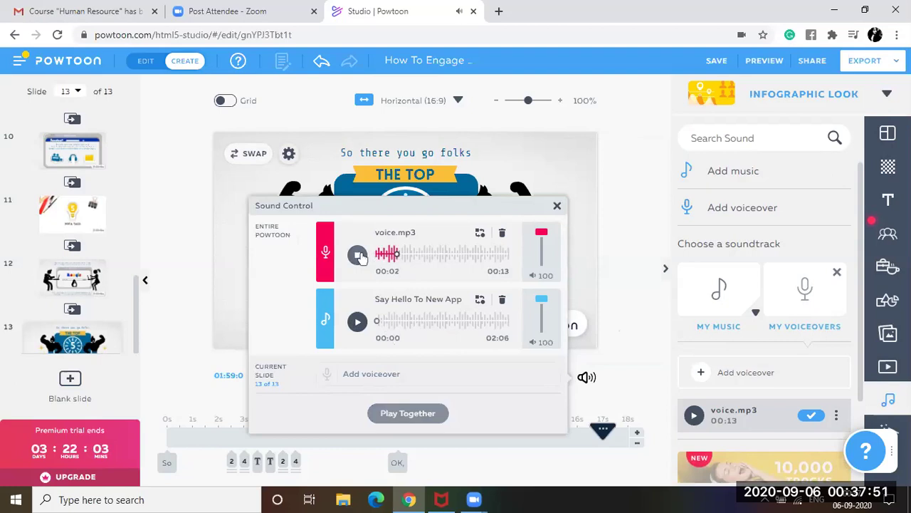
Step: Preview slide 13 together with the voice.mp3 recording
click(559, 206)
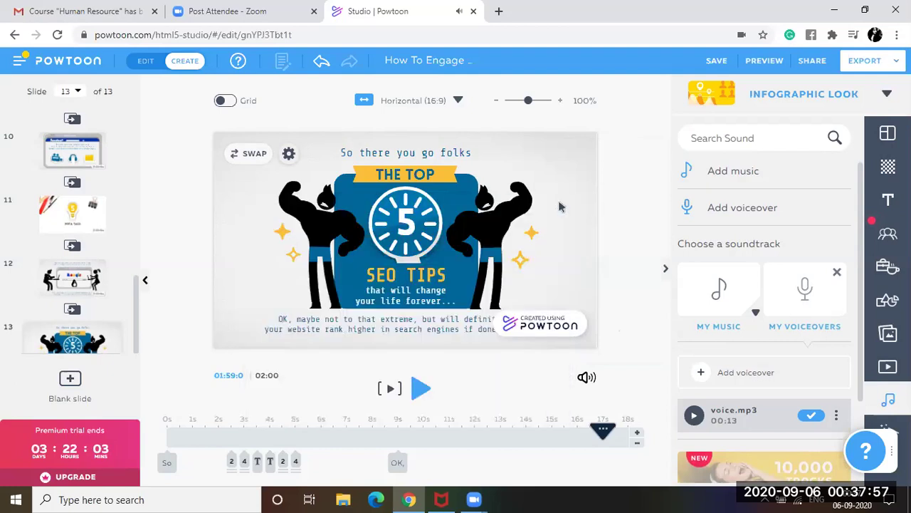
click(393, 389)
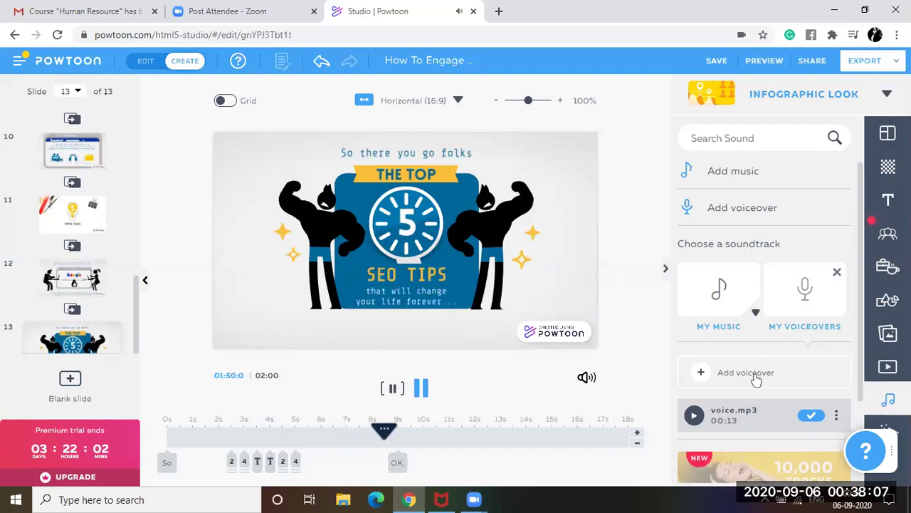
click(694, 415)
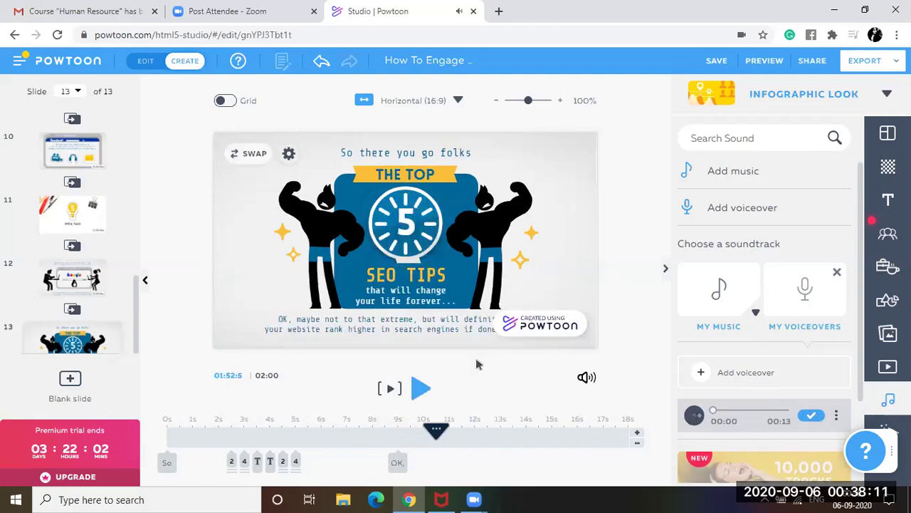
click(417, 387)
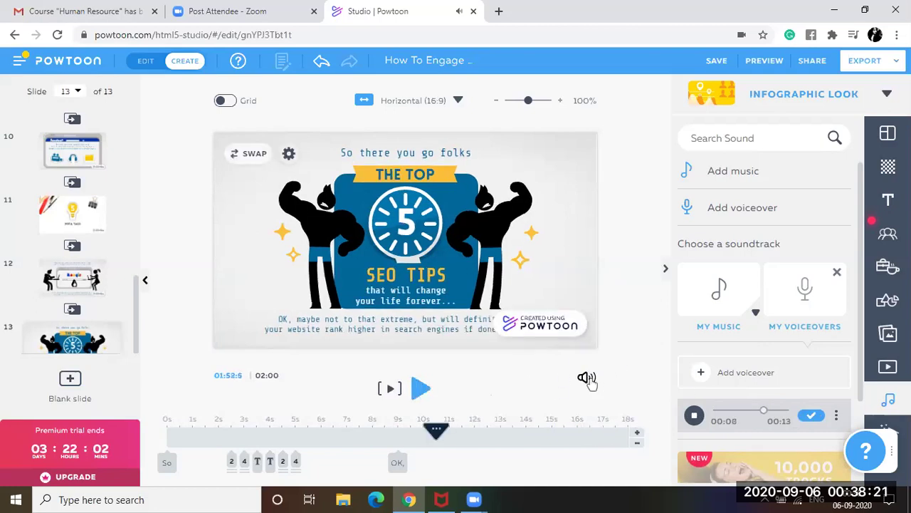
Step: Delete the Say Hello To New App music track in Sound Control
click(587, 377)
click(694, 415)
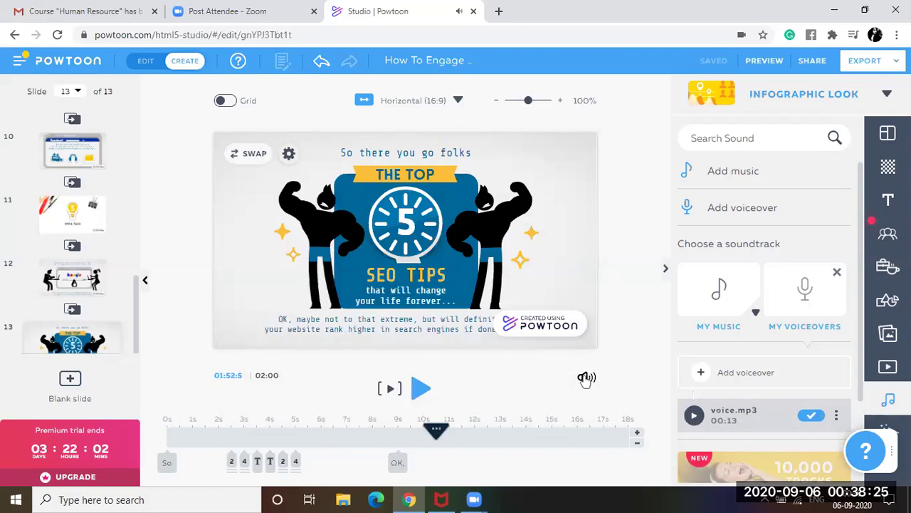
click(587, 378)
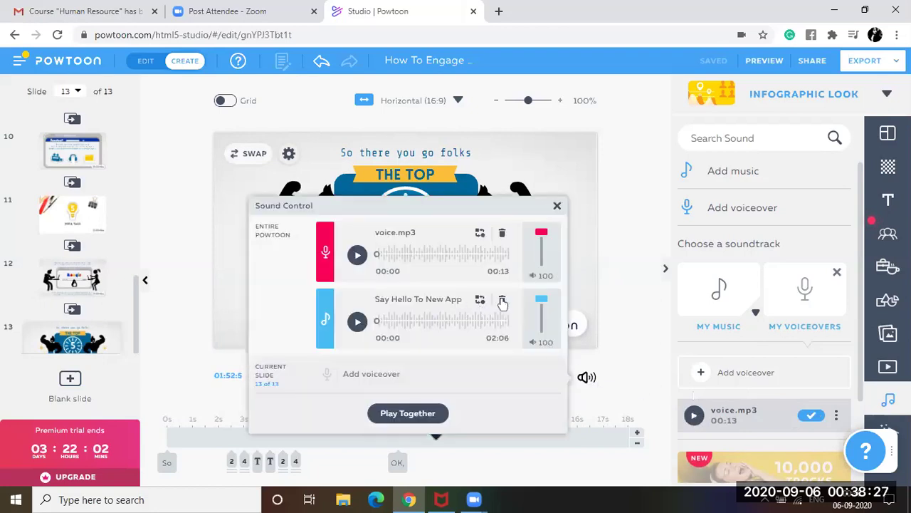
click(501, 301)
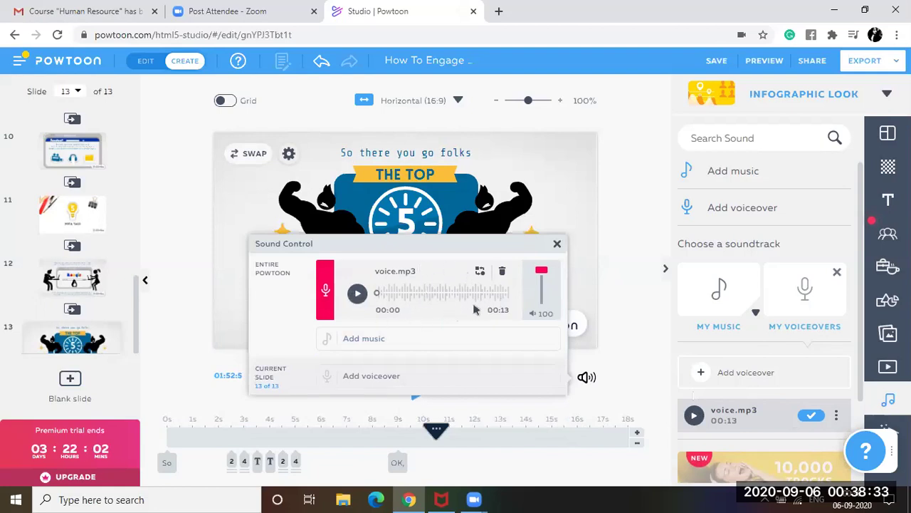
Step: Close Sound Control and replace the Spiralz transition between slides 12 and 13 with Fade
click(557, 245)
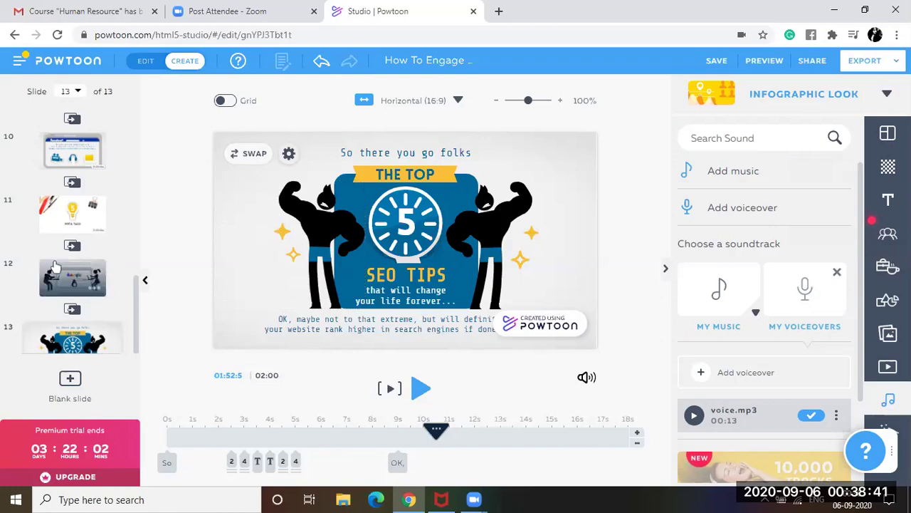
click(95, 288)
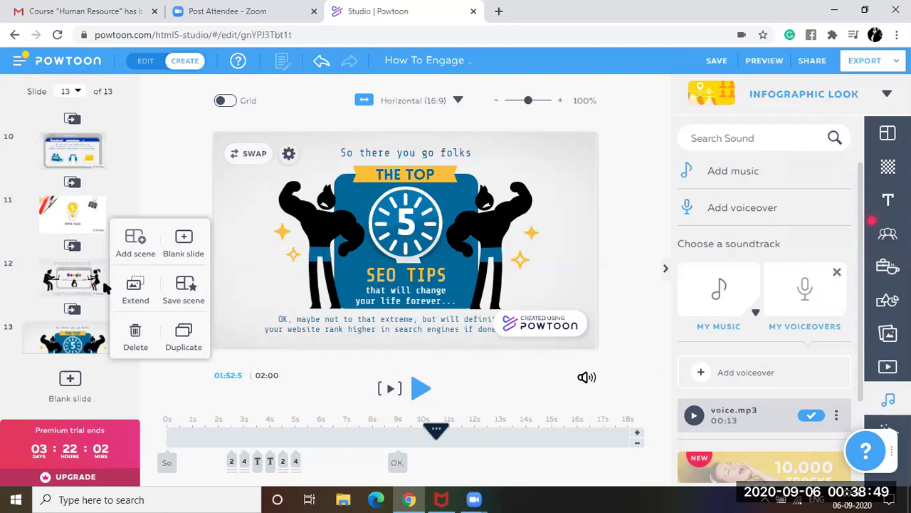
click(92, 317)
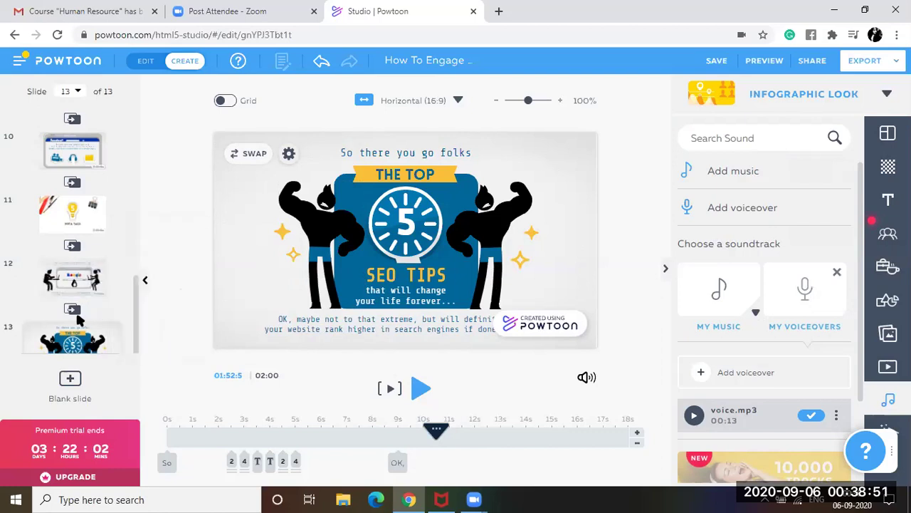
click(73, 312)
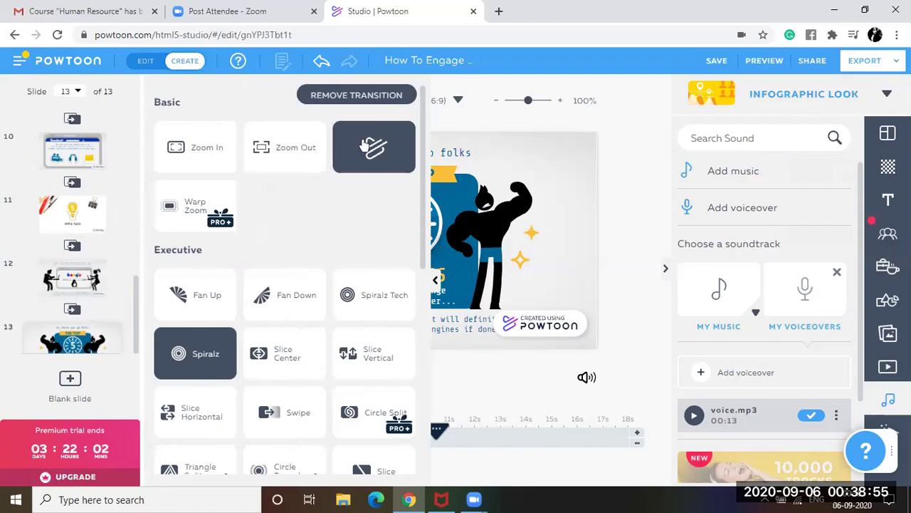
click(361, 141)
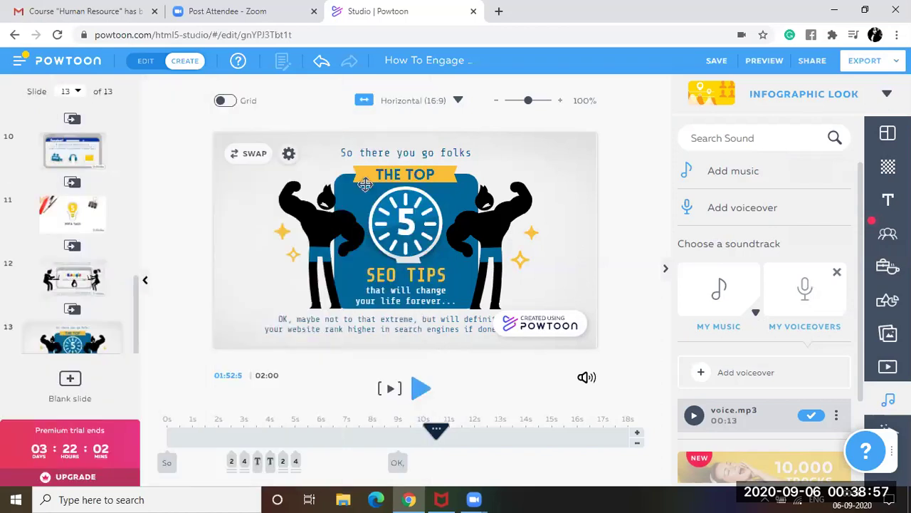